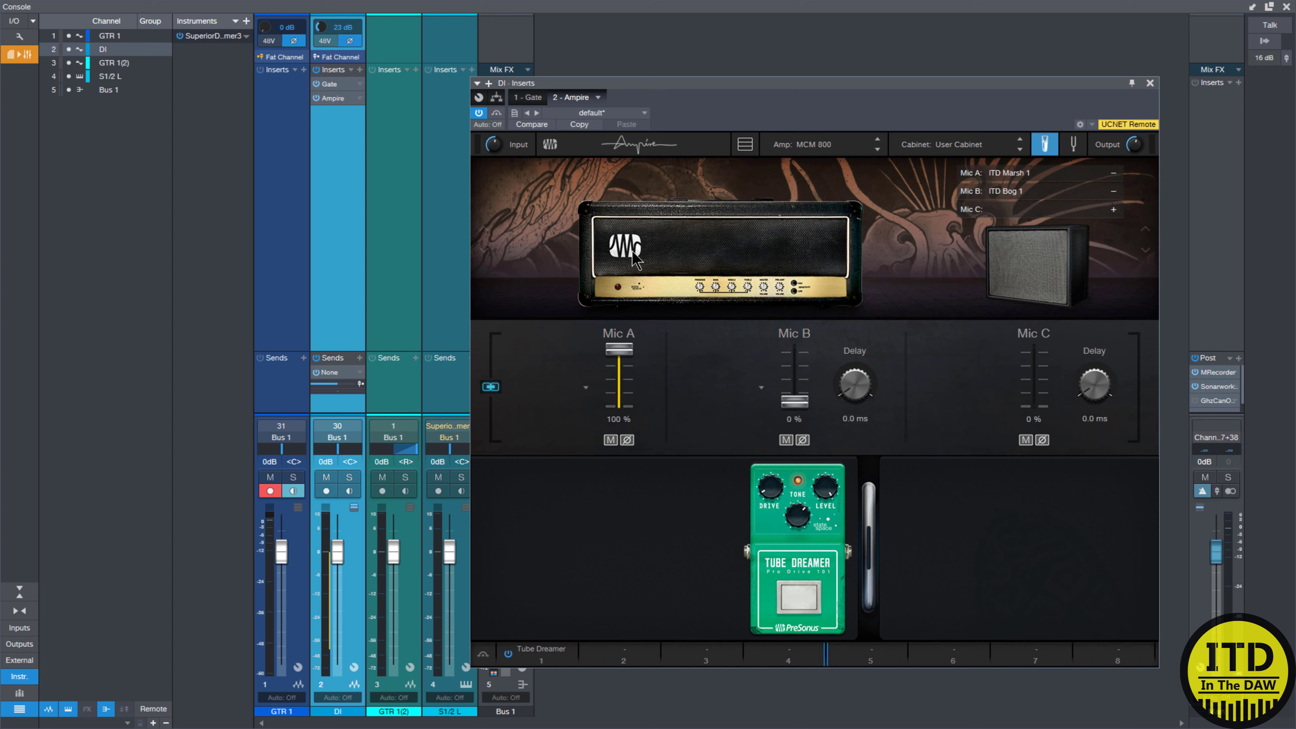
Step: Show the MCM 800 amp's control knobs in Ampire on the DI channel
left_click(636, 260)
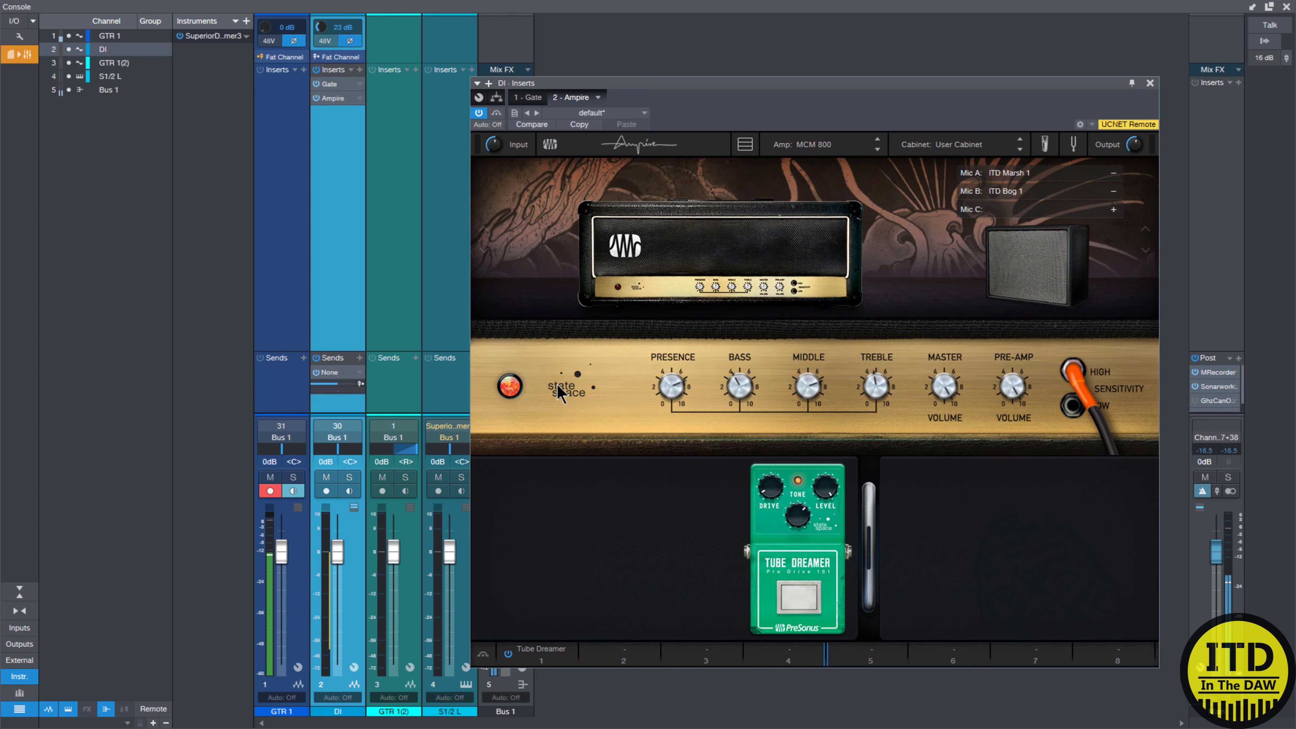
Step: Show the console's input channels, check the levels on channels 27 to 32 with the DI insert window closed, and hide the inputs again
left_click(18, 628)
left_click_drag(700, 100, 505, 515)
scroll(1003, 367, "right", 5)
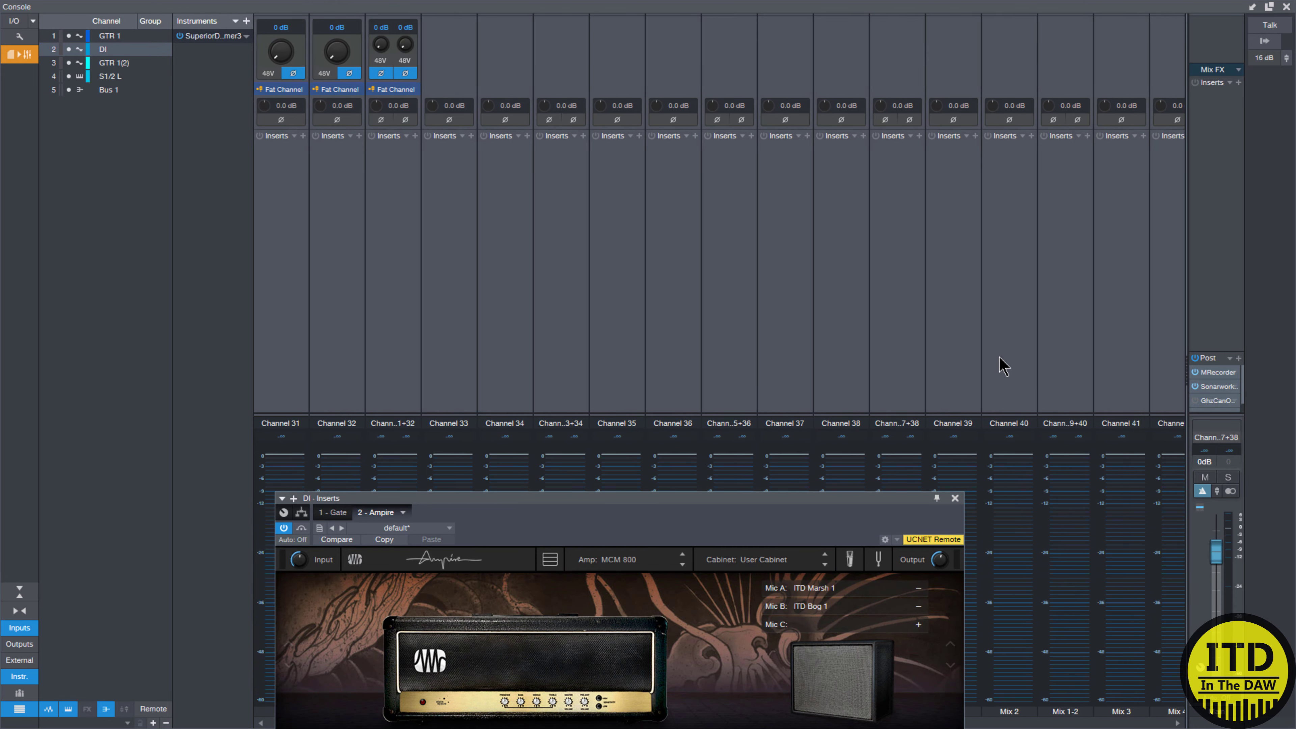
scroll(1003, 367, "left", 5)
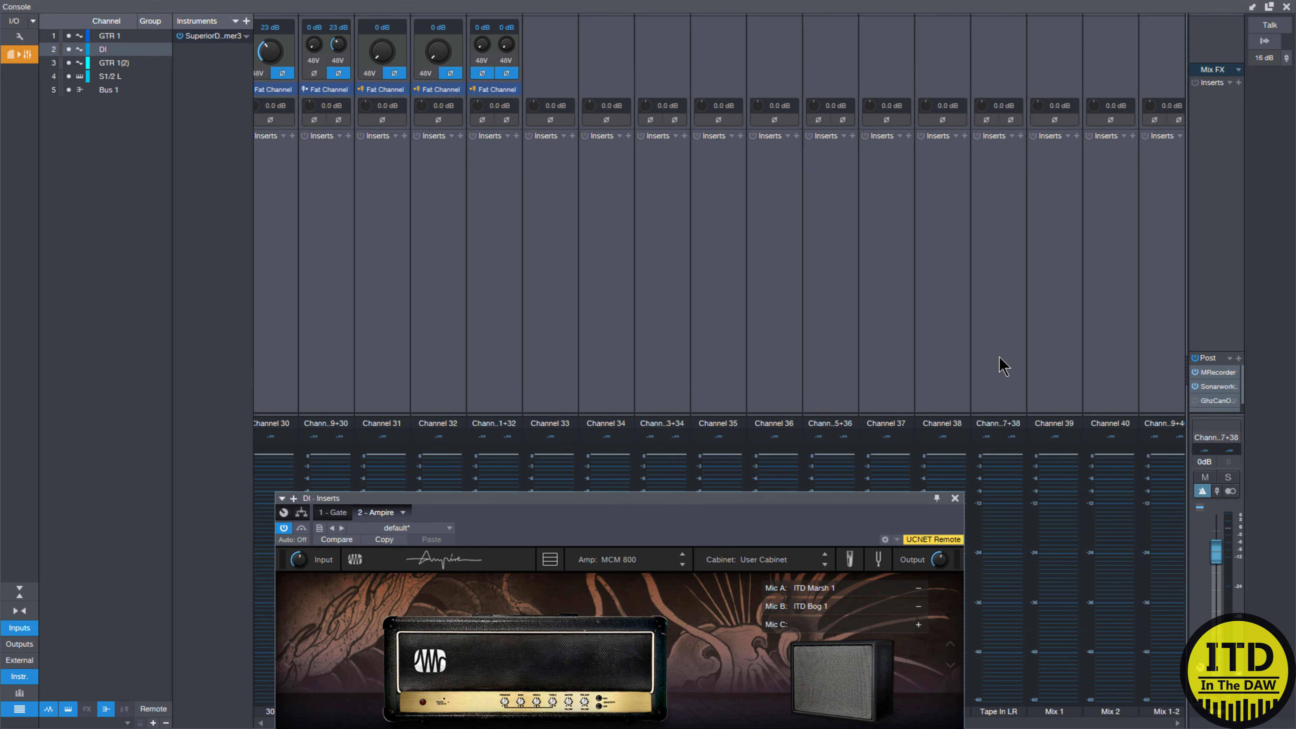
scroll(1004, 364, "left", 2)
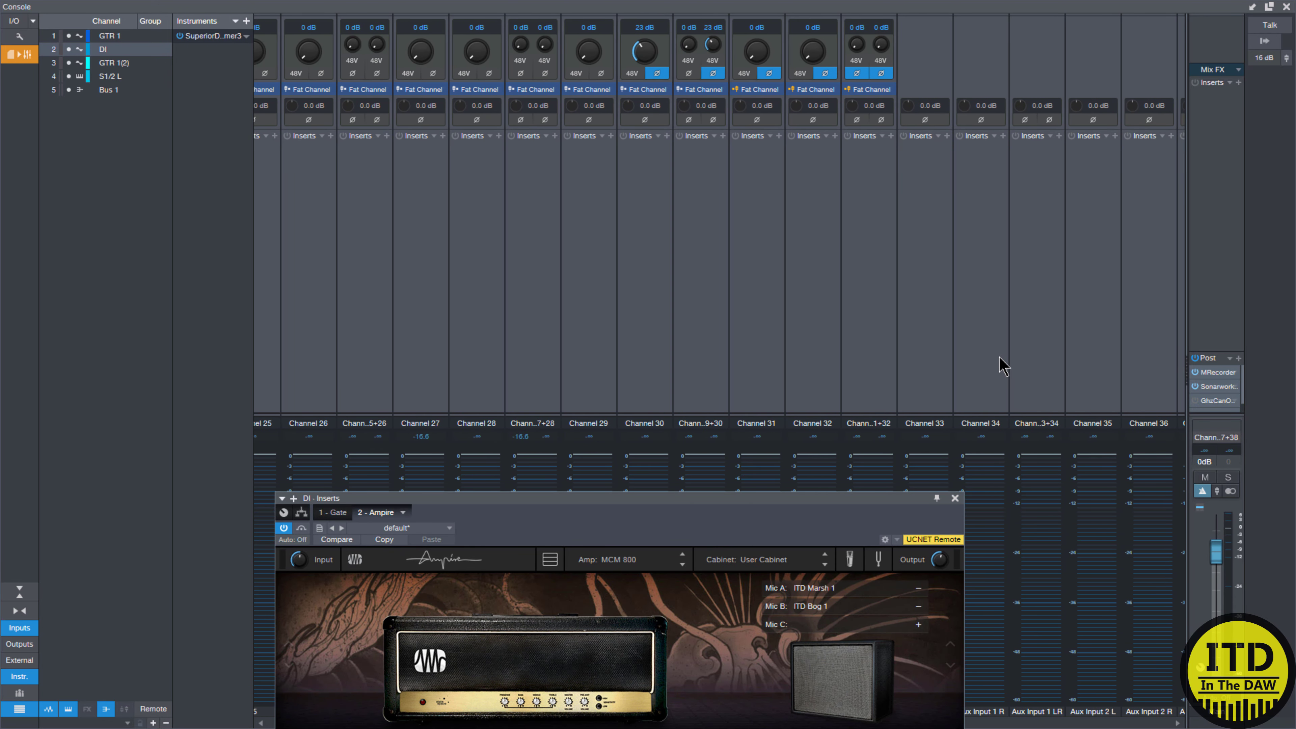
left_click_drag(611, 497, 1253, 503)
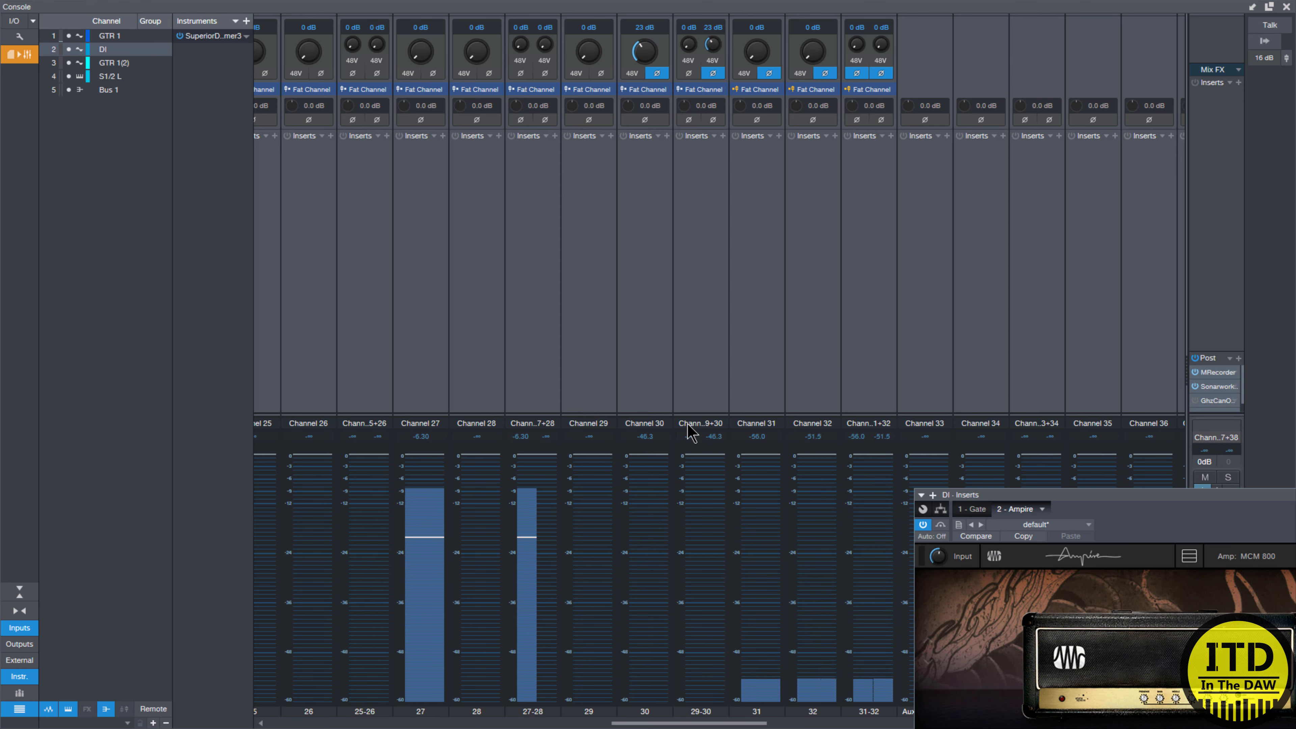
key("Escape")
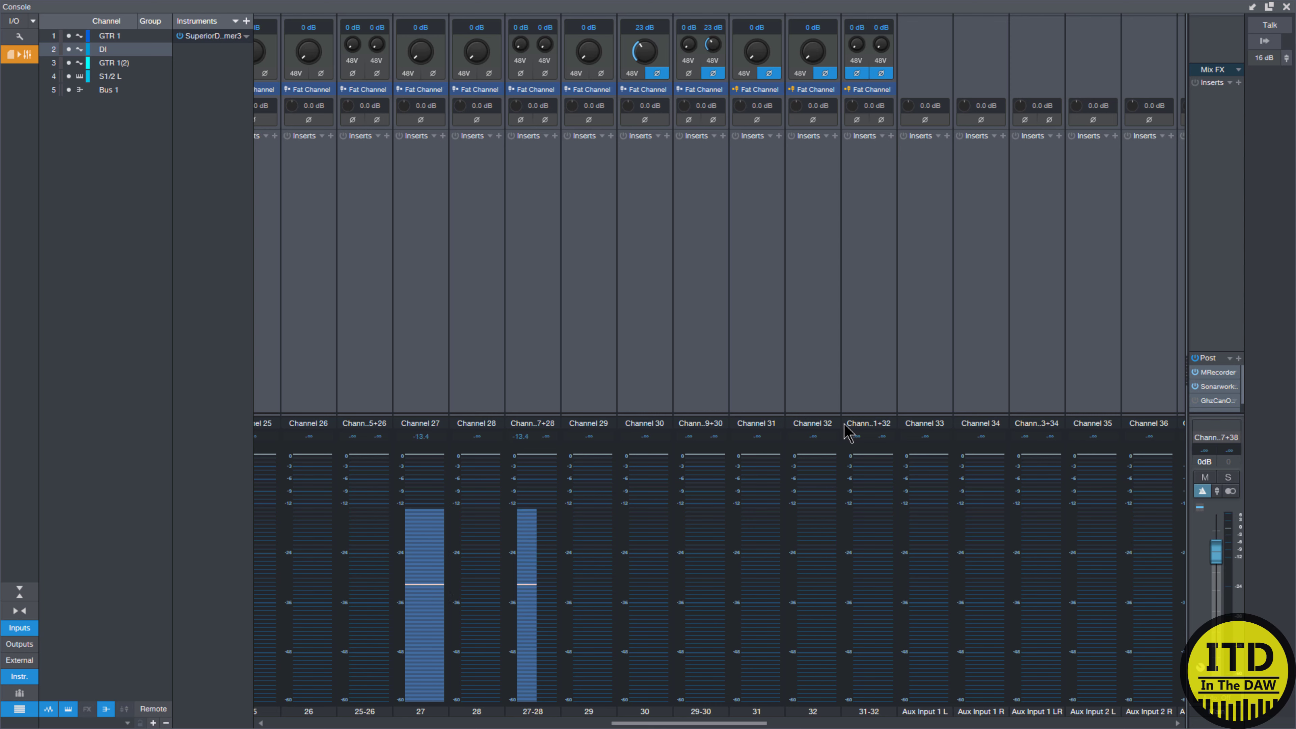
left_click(19, 676)
left_click(21, 628)
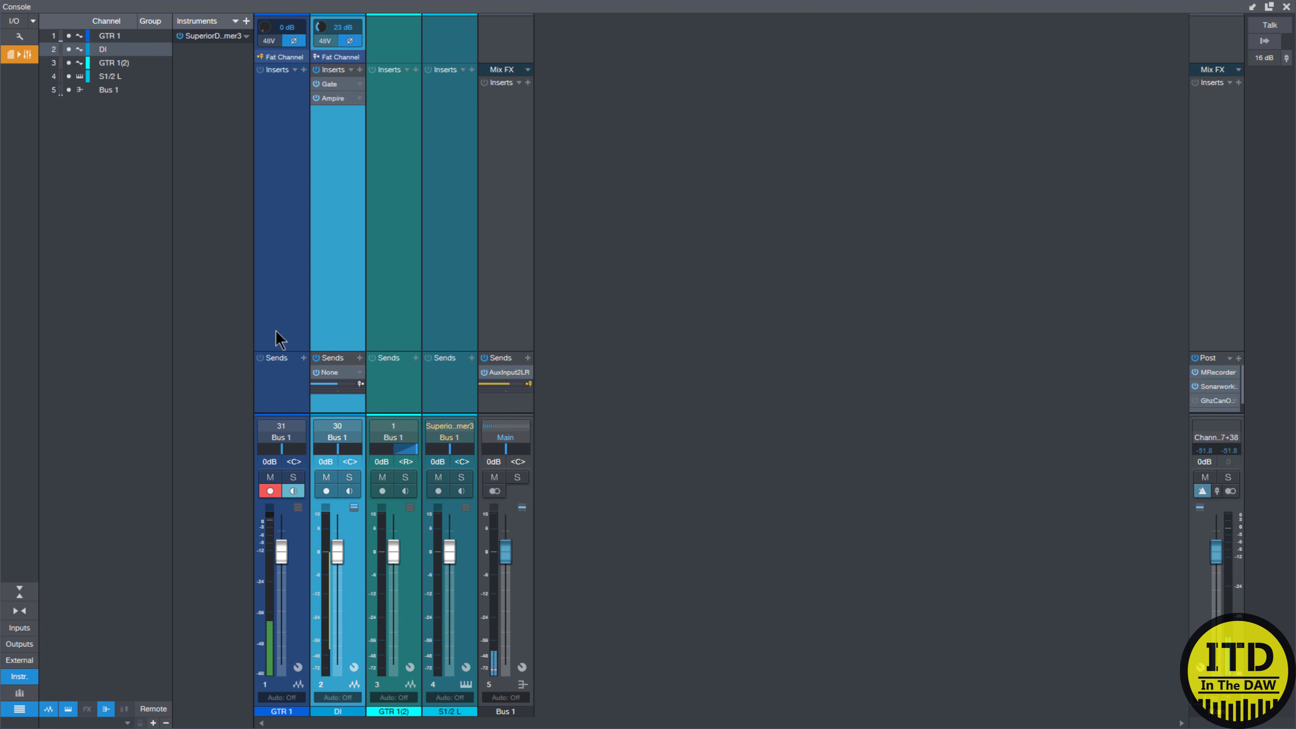
Step: Switch record arming from GTR 1 to DI, with all of DI's inserts bypassed
left_click(270, 491)
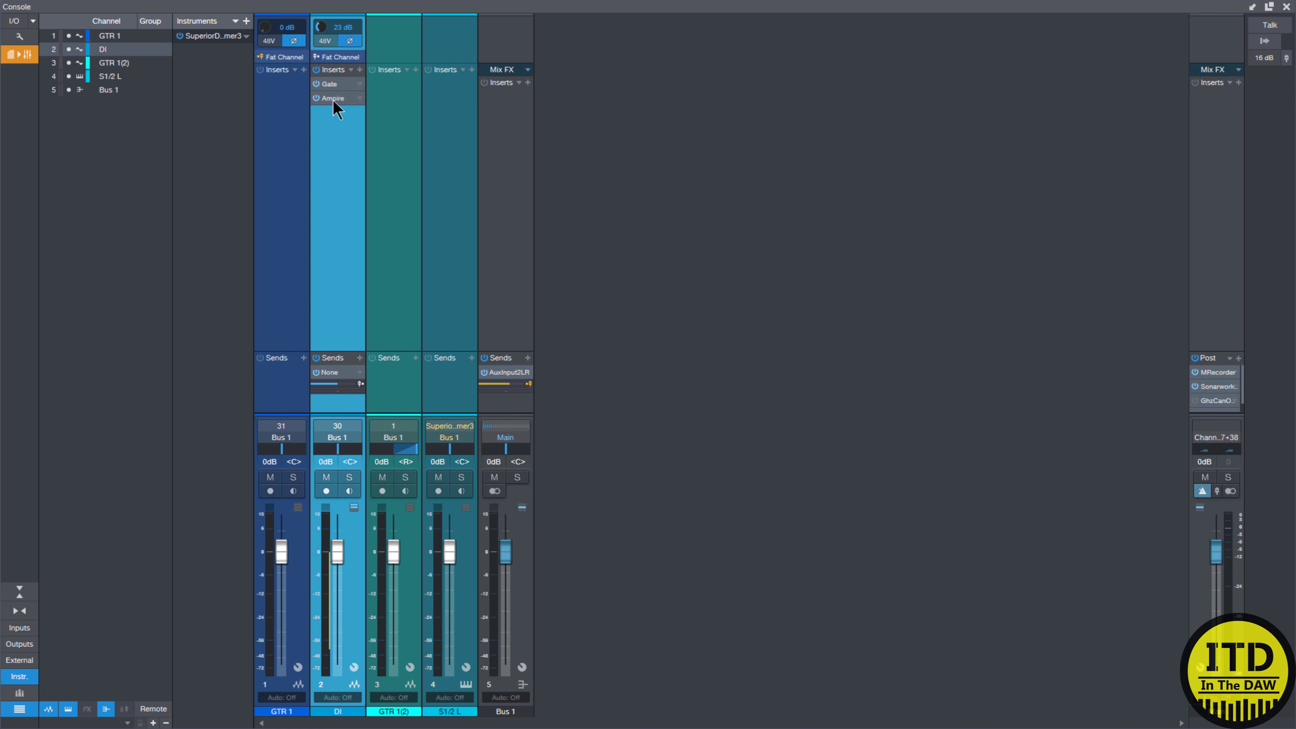
left_click(313, 69)
left_click(326, 491)
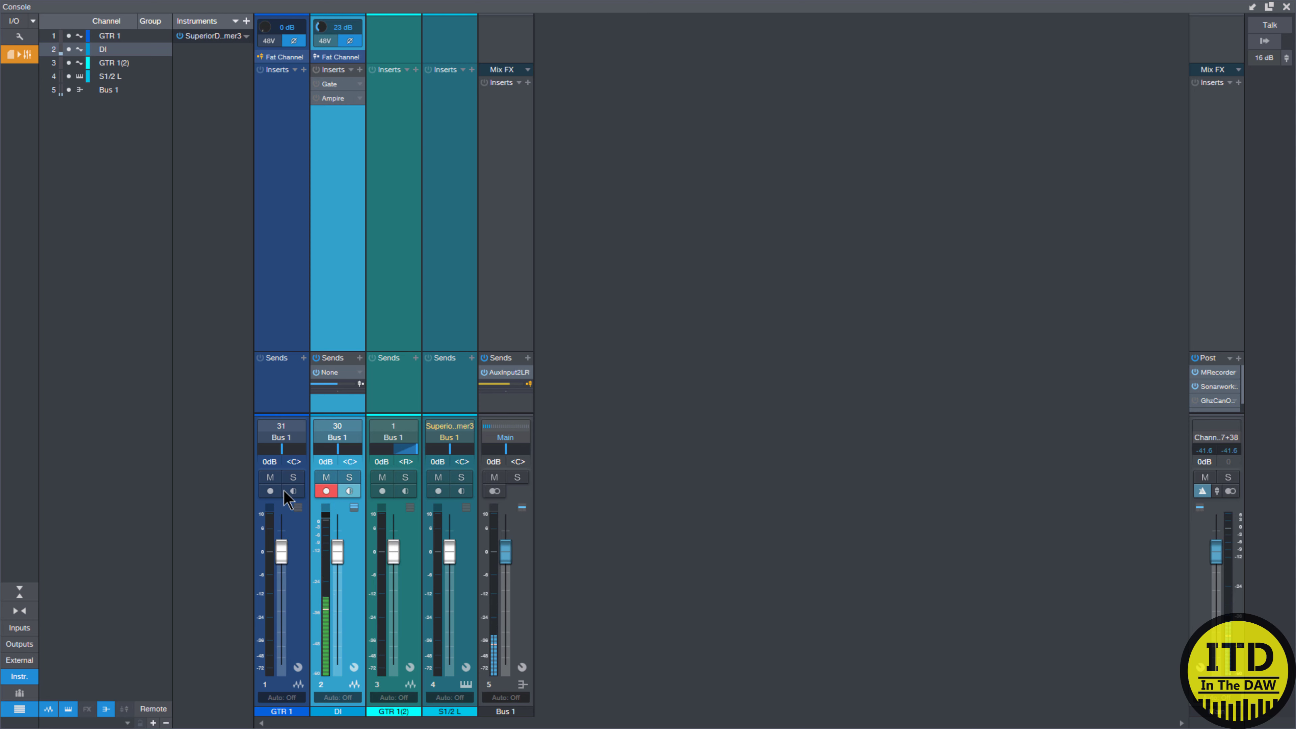
Step: Arm GTR 1 as well, pan it left to about L97 and pan DI fully right
left_click(271, 491)
left_click_drag(282, 449, 260, 449)
left_click_drag(343, 449, 362, 450)
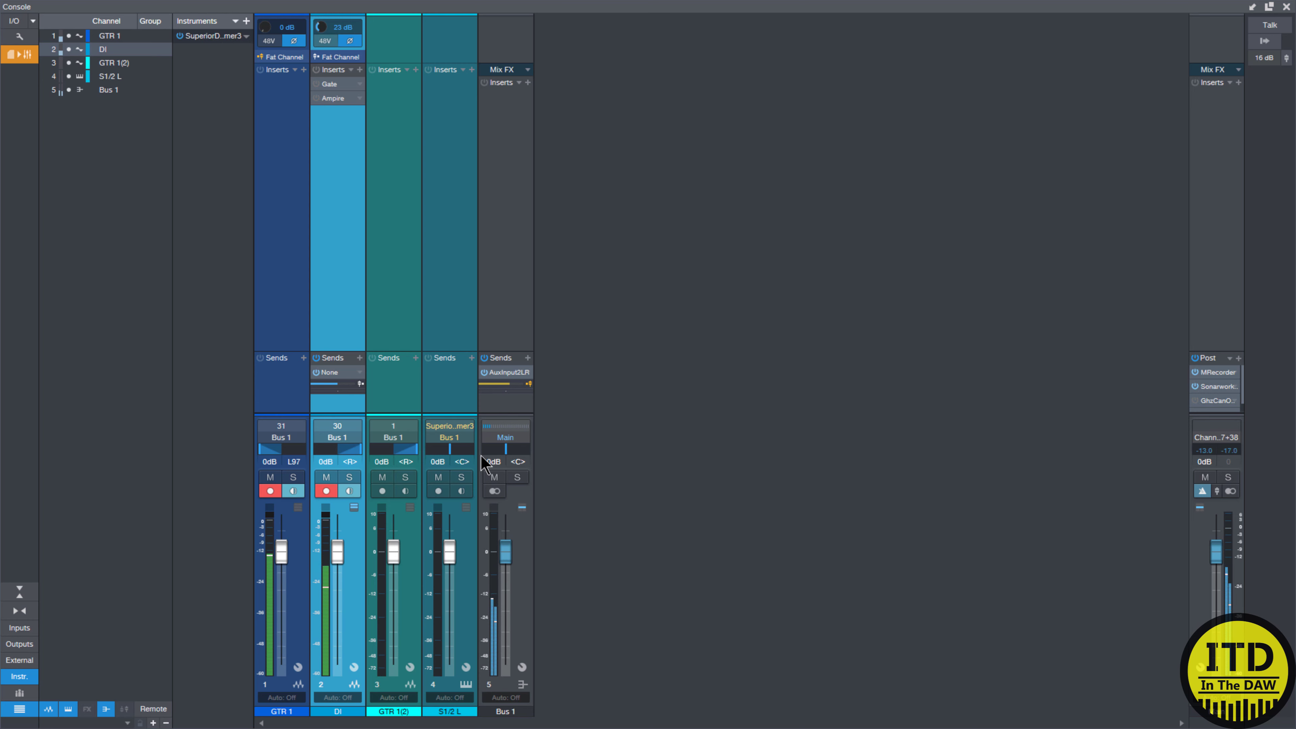
Step: Reactivate DI's inserts, open the Gate and toggle its bypass to compare the noise with and without it
left_click(316, 70)
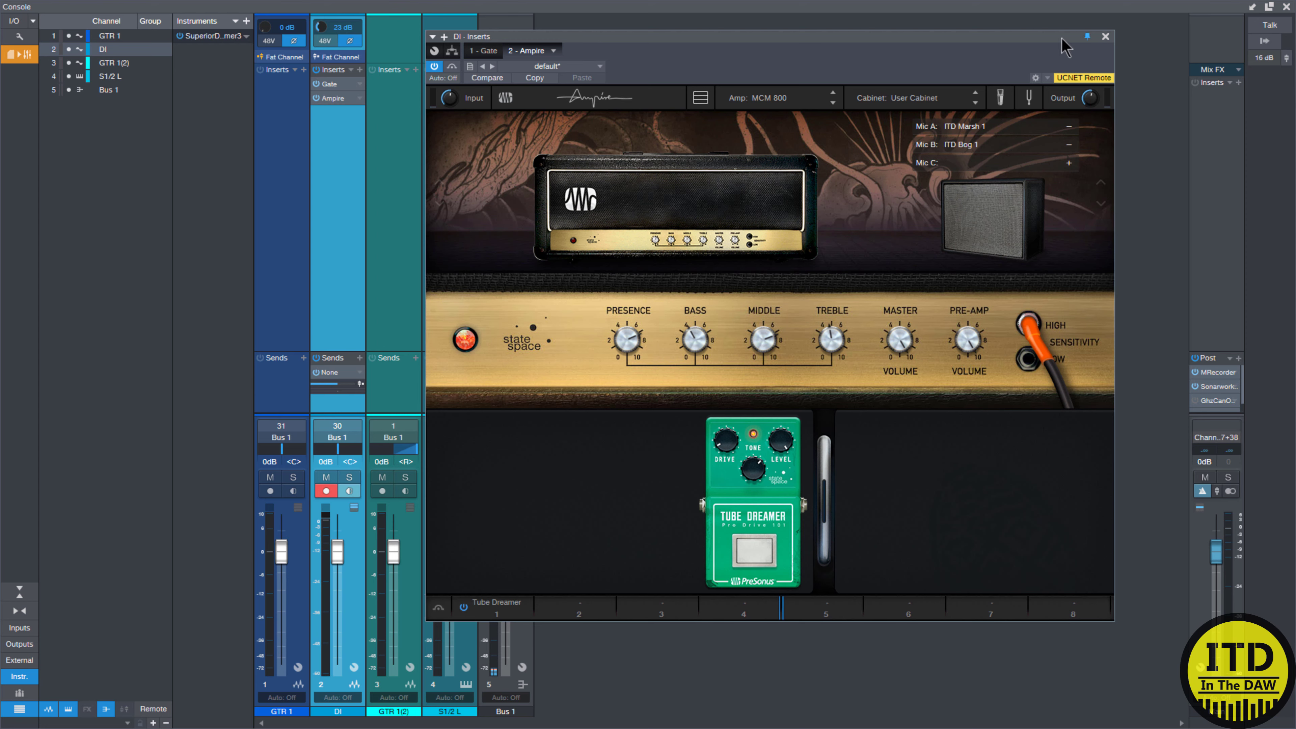
left_click(334, 85)
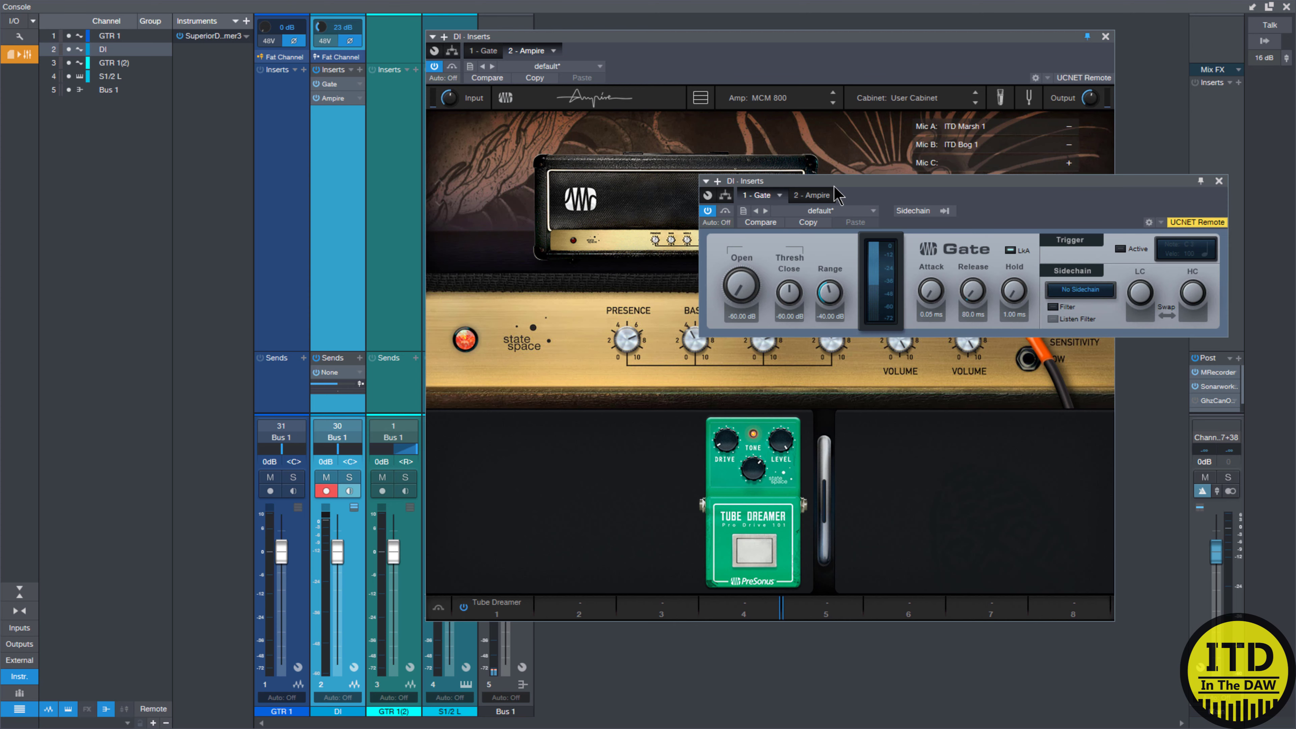
left_click_drag(832, 185, 468, 434)
left_click(342, 456)
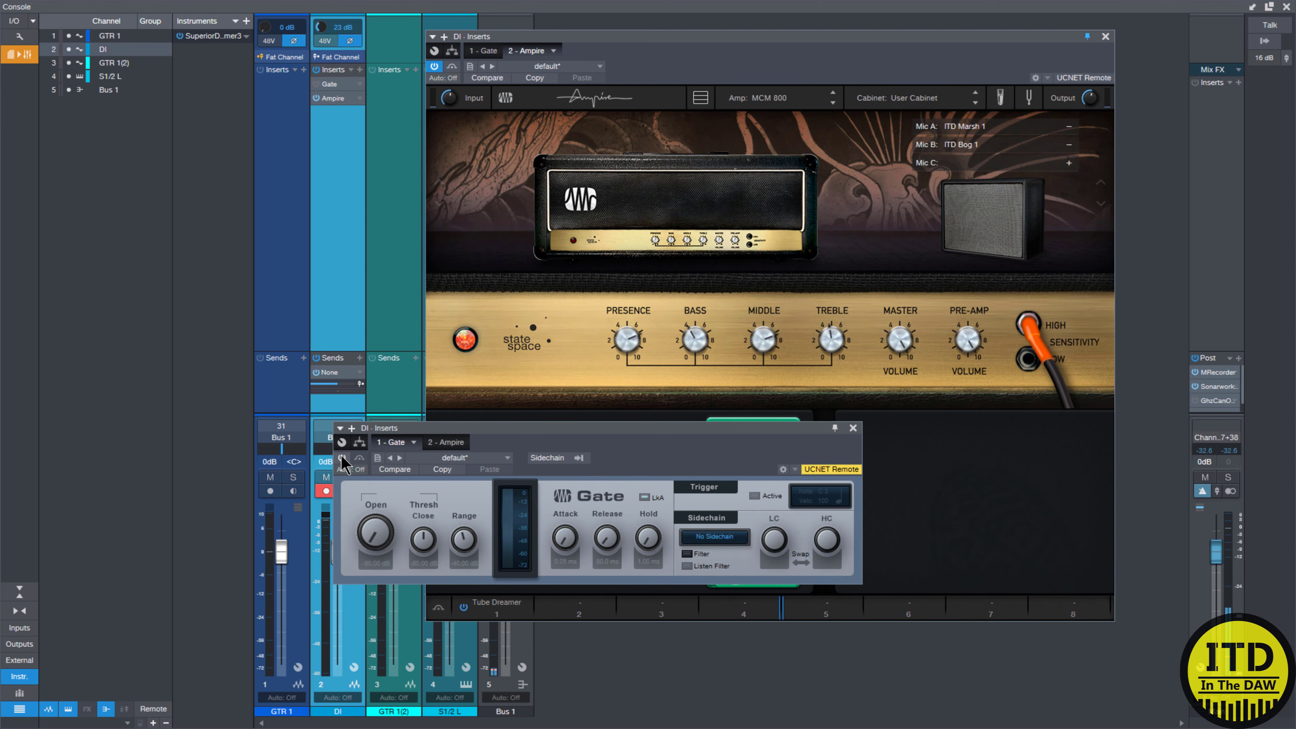
left_click(341, 456)
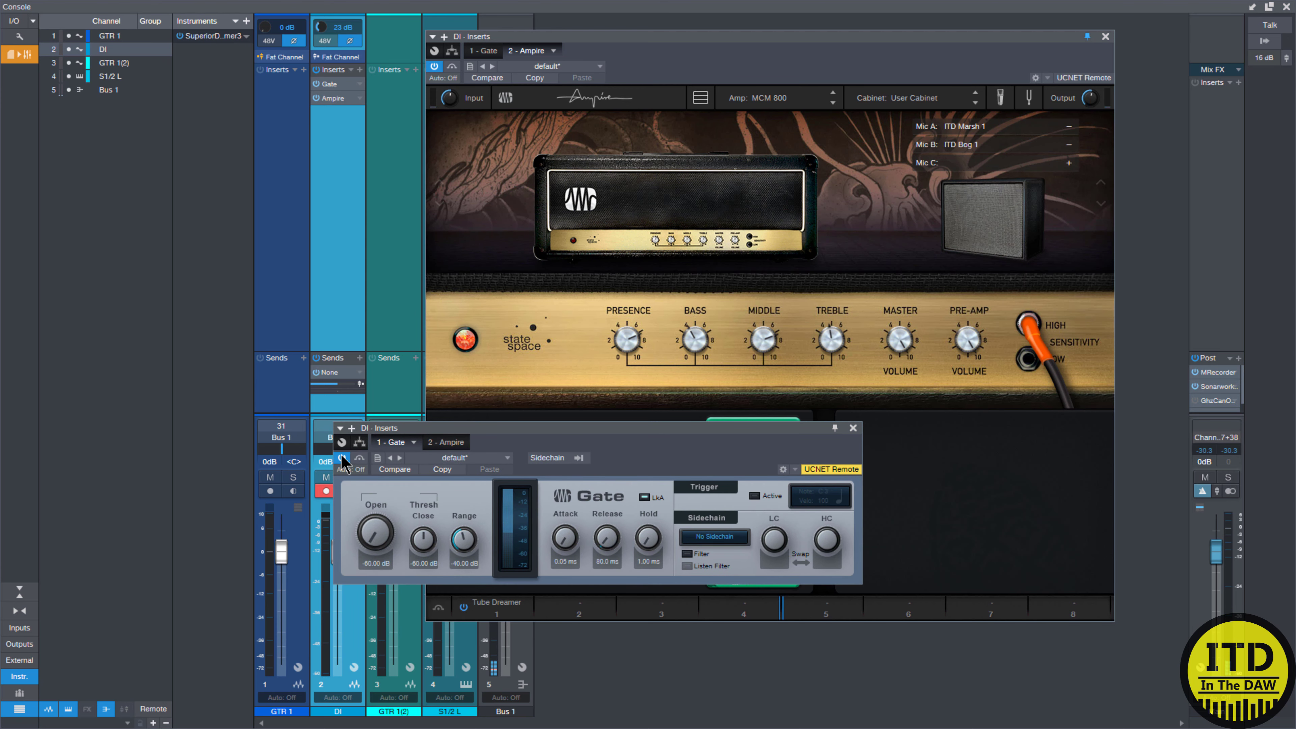
Step: Set the Gate's open threshold to -41.40 dB and its release to about 39.8 ms, and close it
left_click_drag(378, 537, 377, 520)
mouse_move(607, 537)
left_mouse_down()
mouse_move(601, 510)
mouse_move(605, 539)
left_mouse_up()
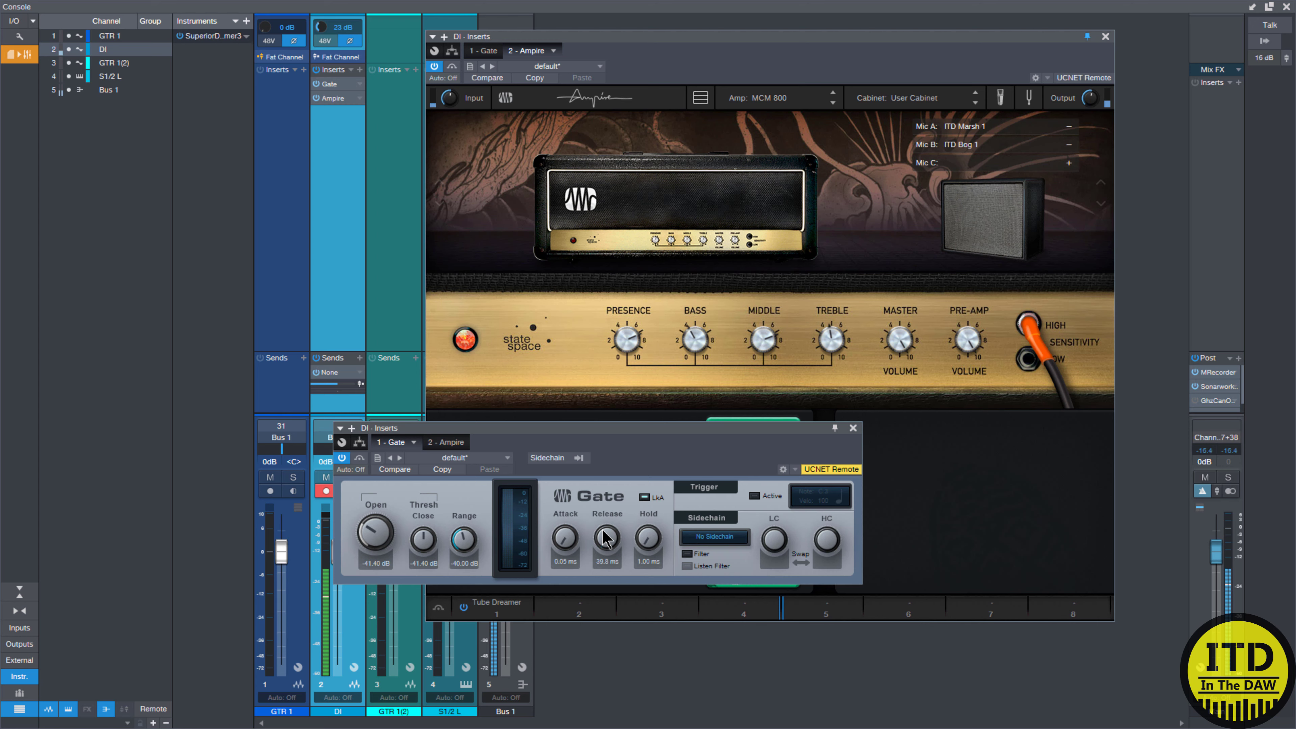
left_click(853, 429)
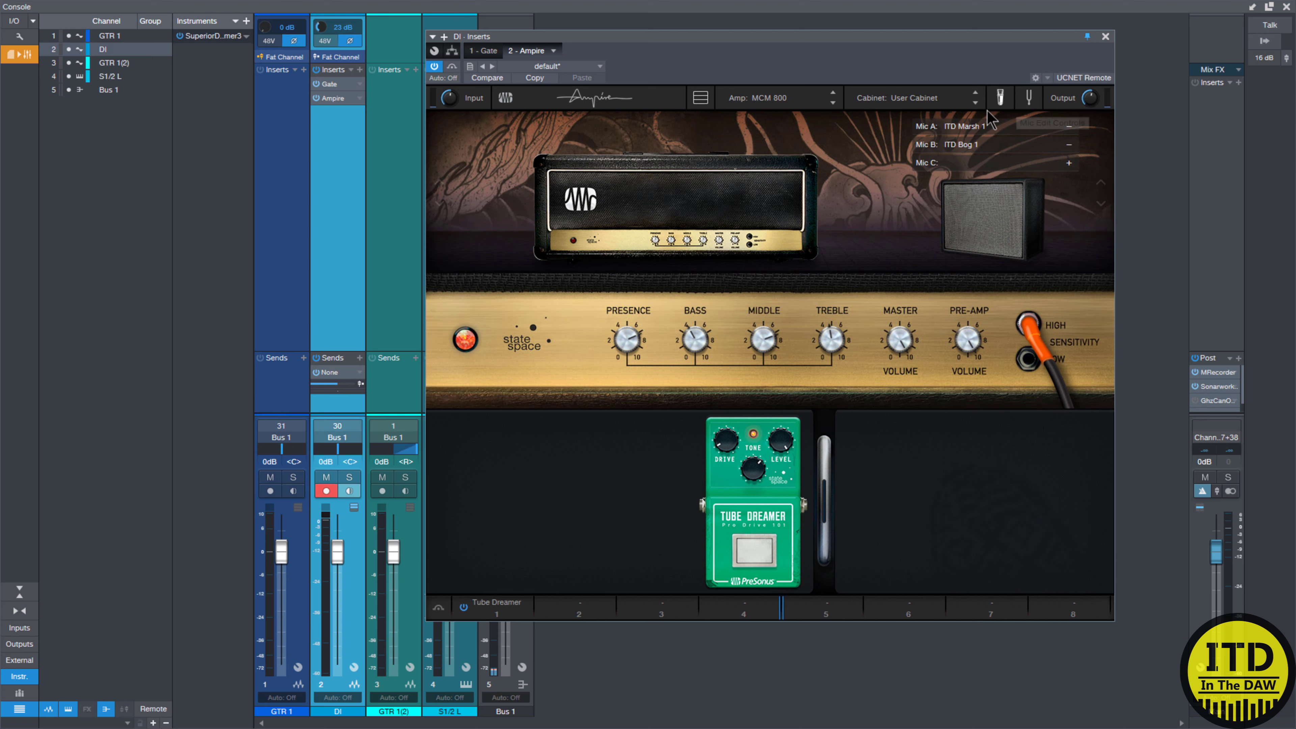
Step: Browse Ampire's amp models, keeping the MCM 800
left_click(658, 181)
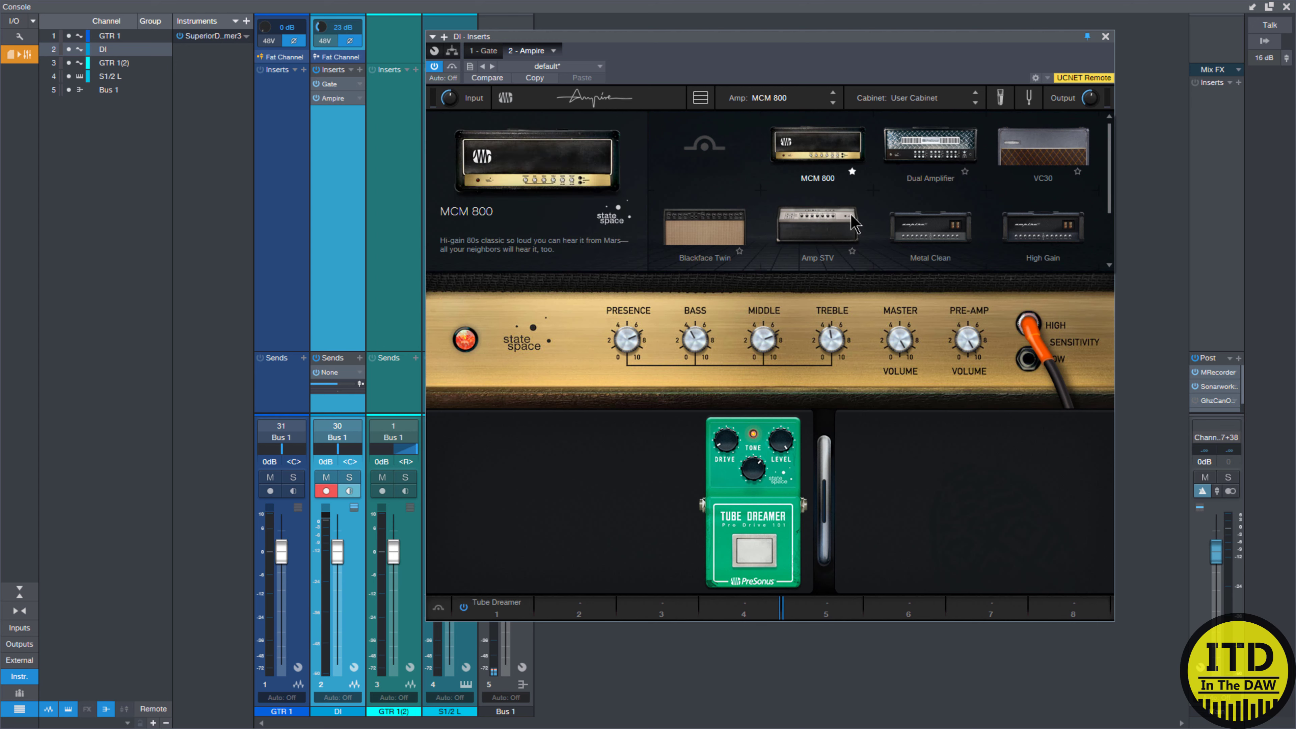
left_click(882, 168)
left_click(925, 103)
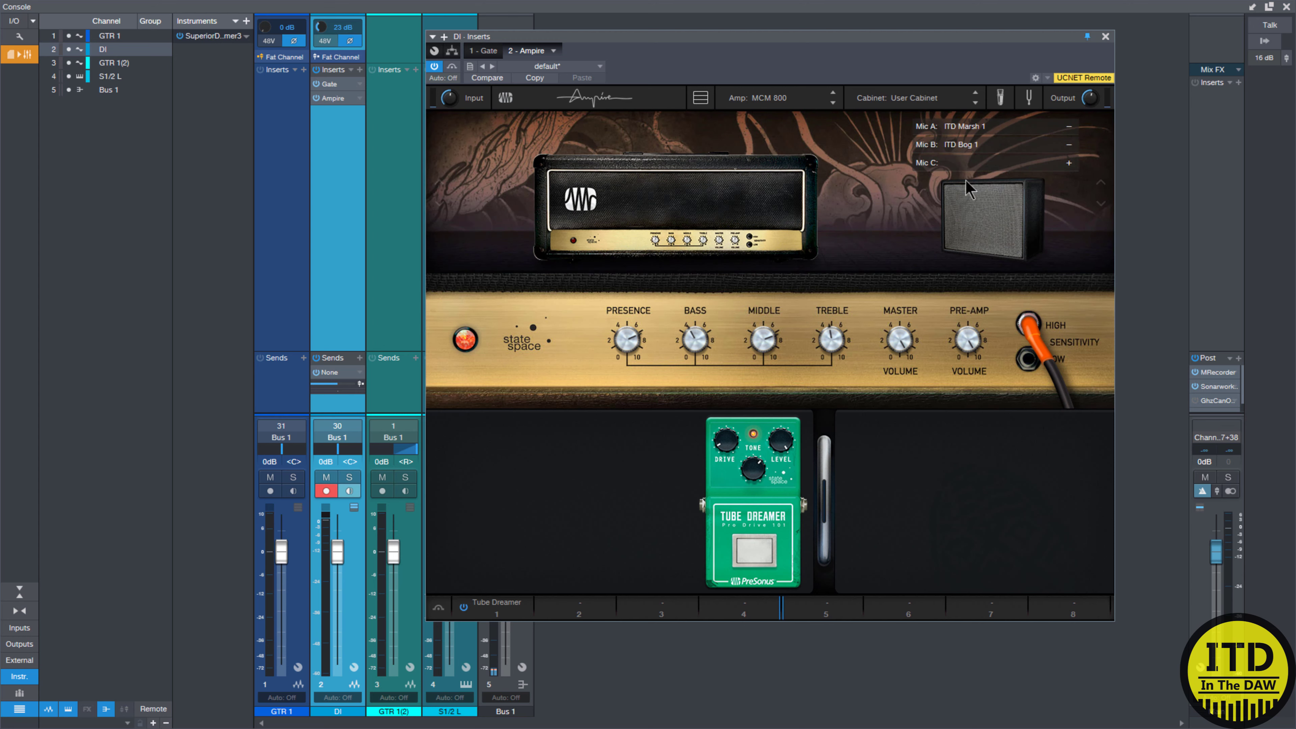
Step: Switch Ampire's cabinet to the 4x12 M65 and show its microphone mix controls
left_click(990, 227)
scroll(915, 197, "up", 5)
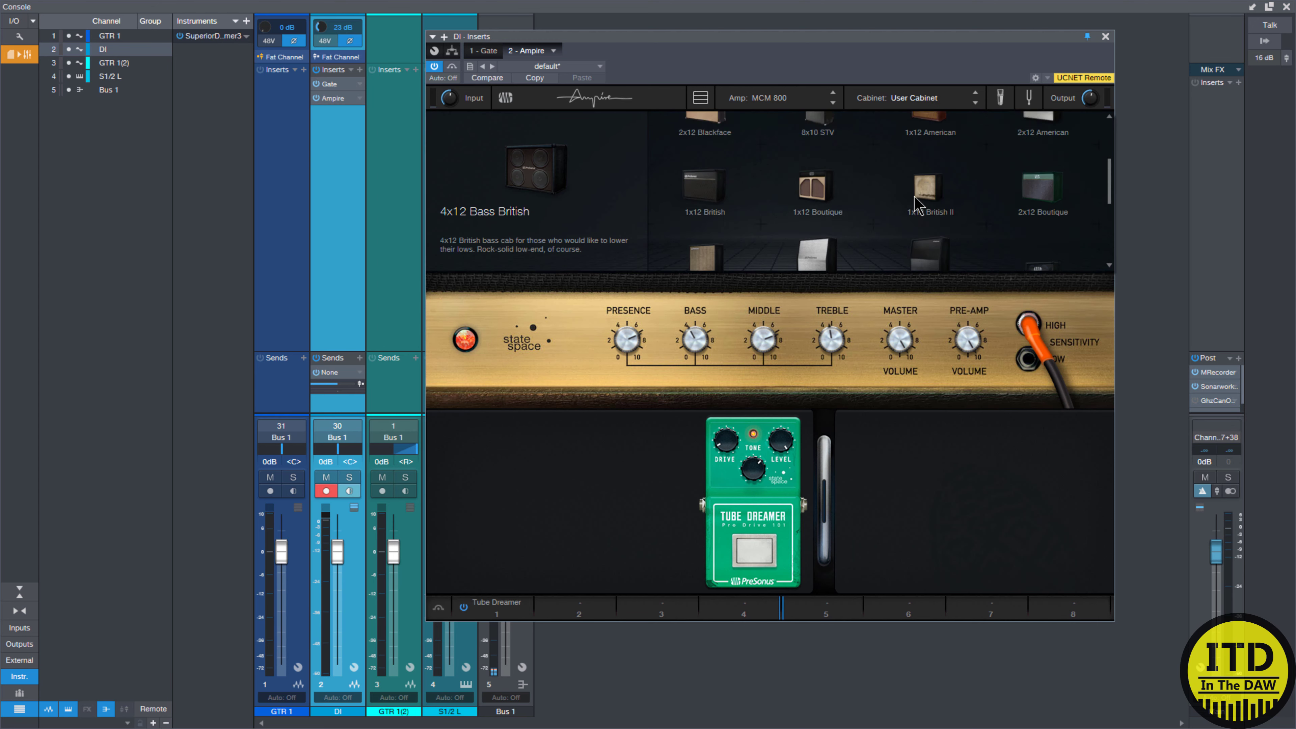
left_click(915, 196)
left_click(1001, 97)
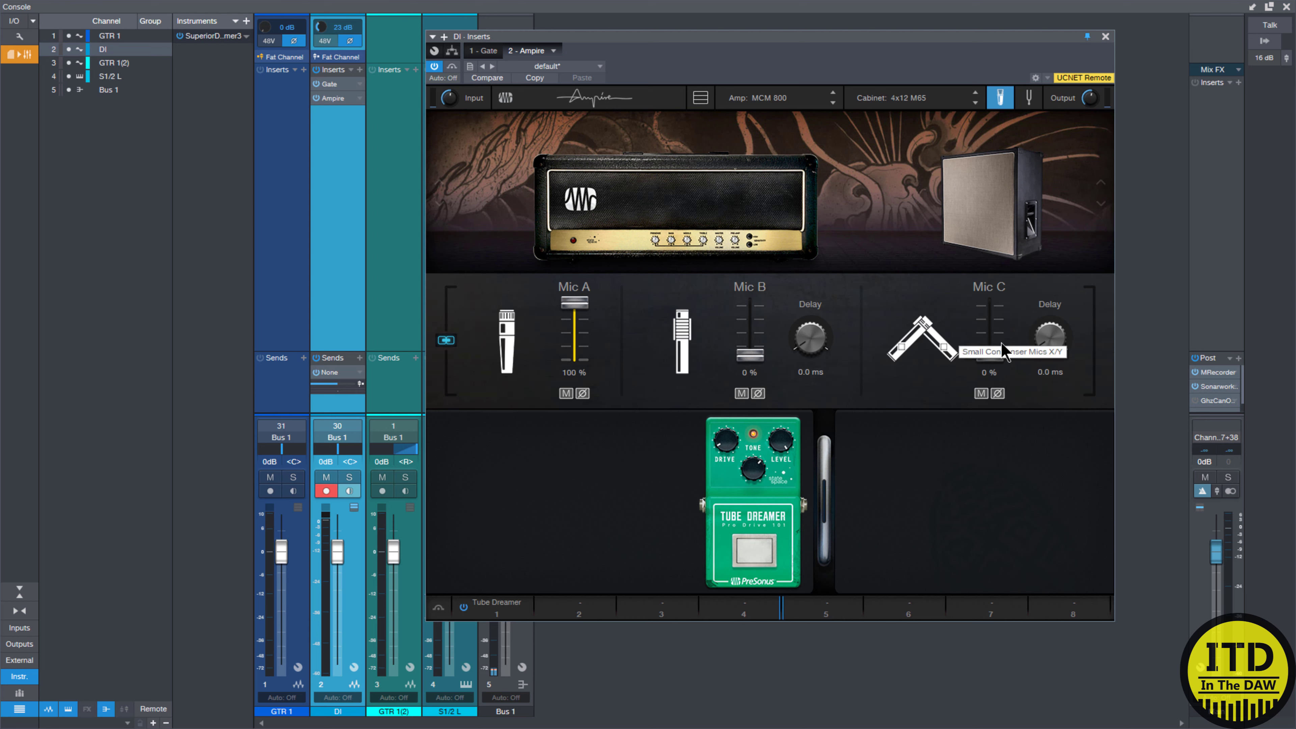
Step: Audition the 4x12 M65's microphones one at a time at 100 %: Mic B, Mic A and Mic C
mouse_move(1003, 351)
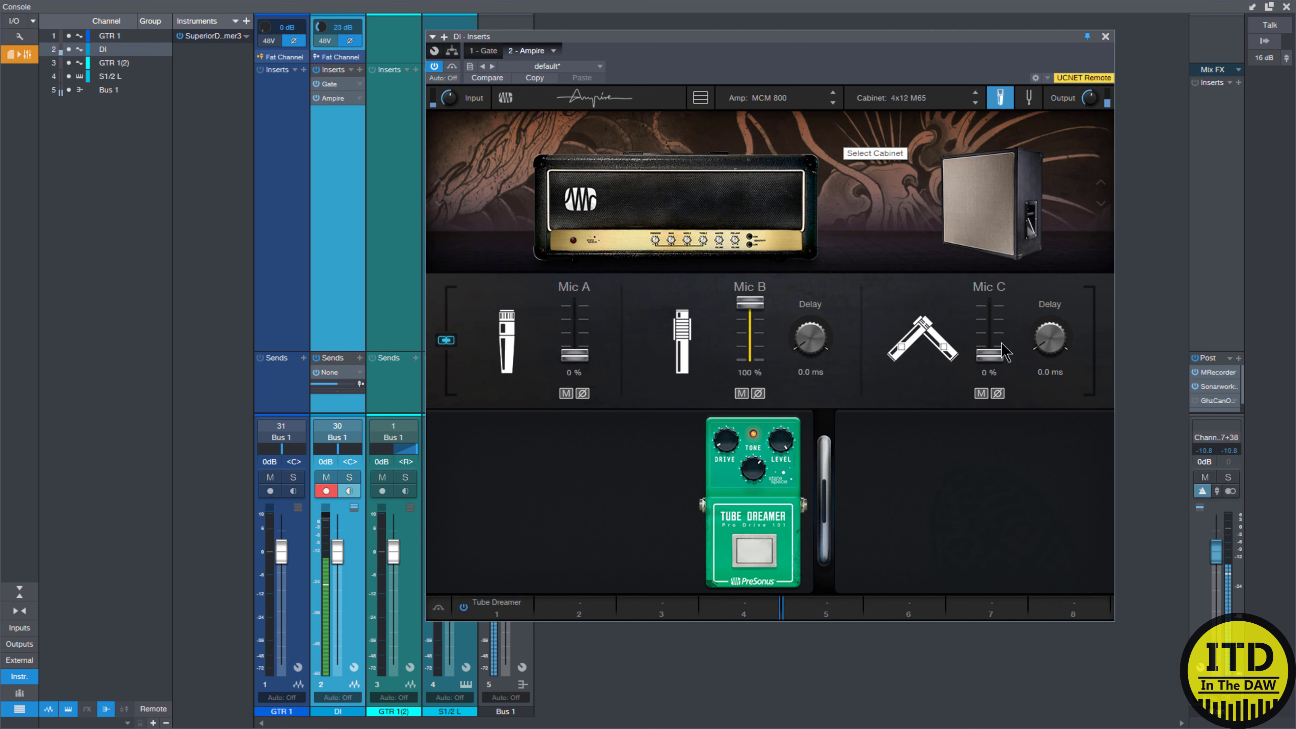
left_click_drag(588, 357, 591, 301)
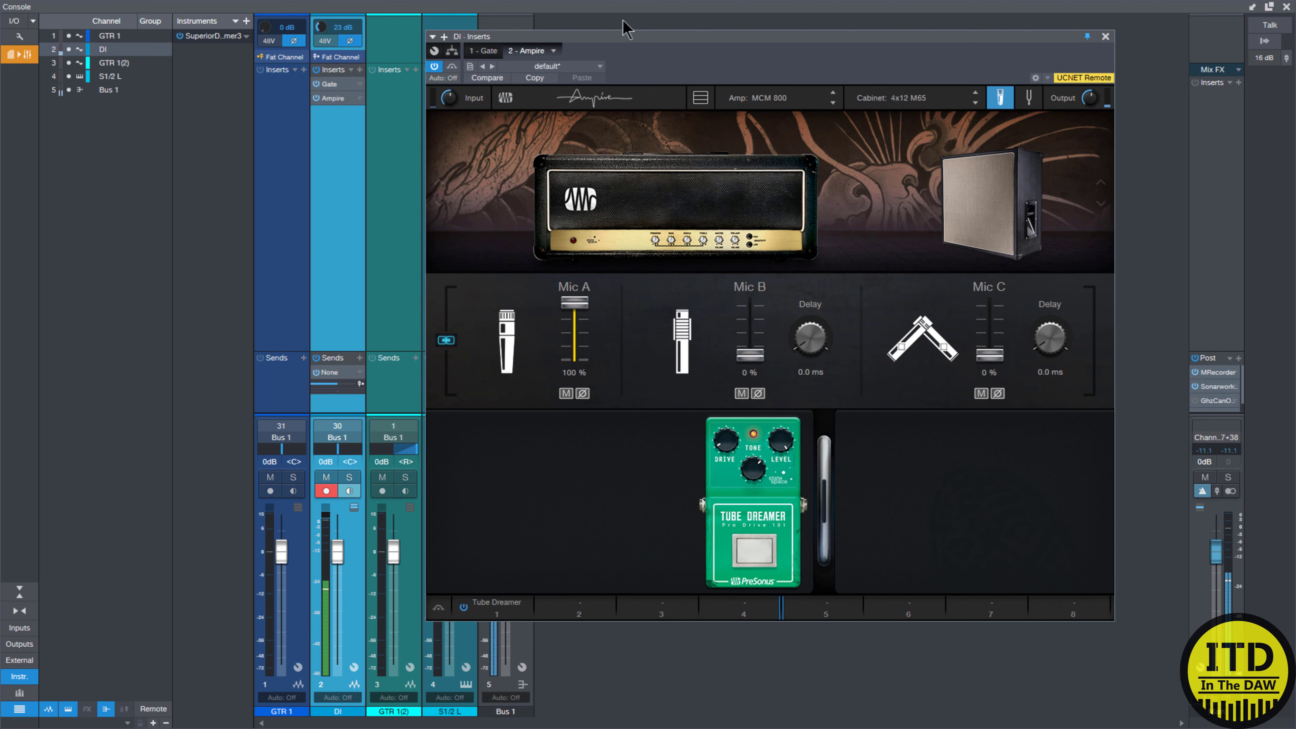
left_click_drag(990, 354, 990, 302)
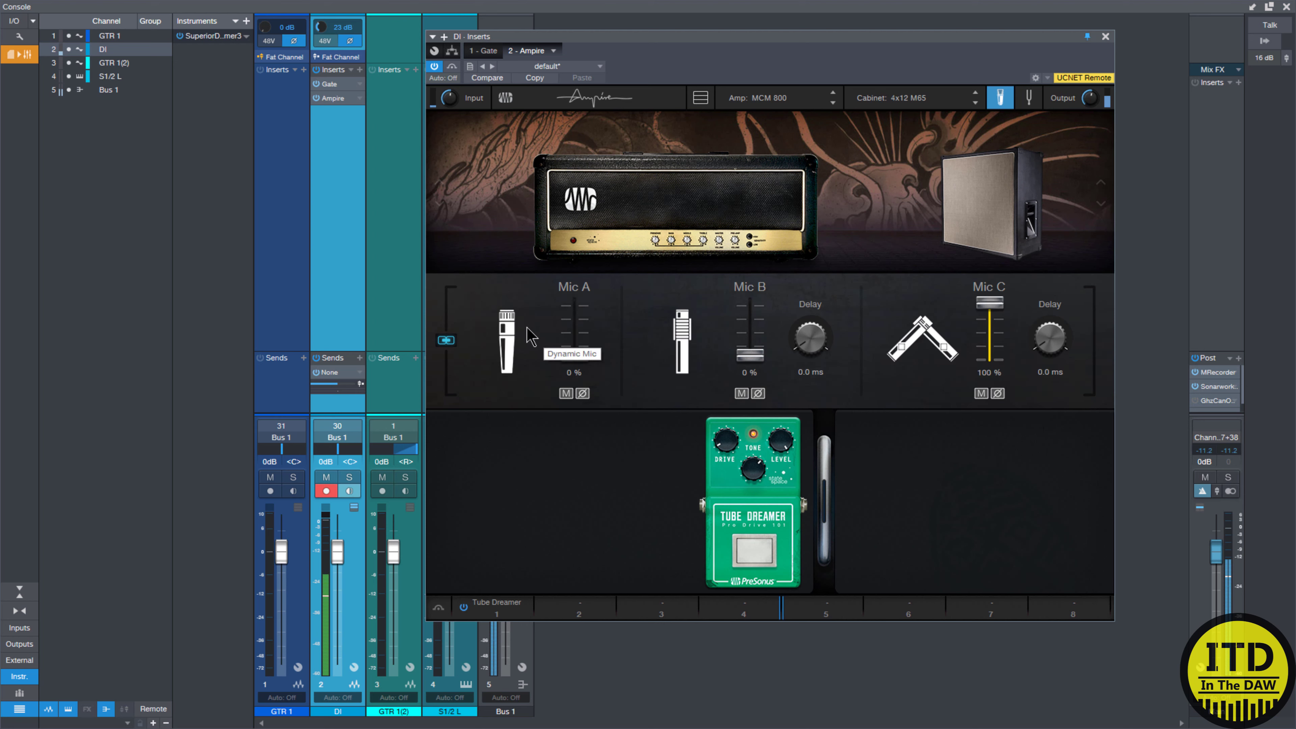
Step: Blend the cabinet's microphones to 70 % Mic A, 17 % Mic B and 13 % Mic C
left_click_drag(574, 355, 595, 328)
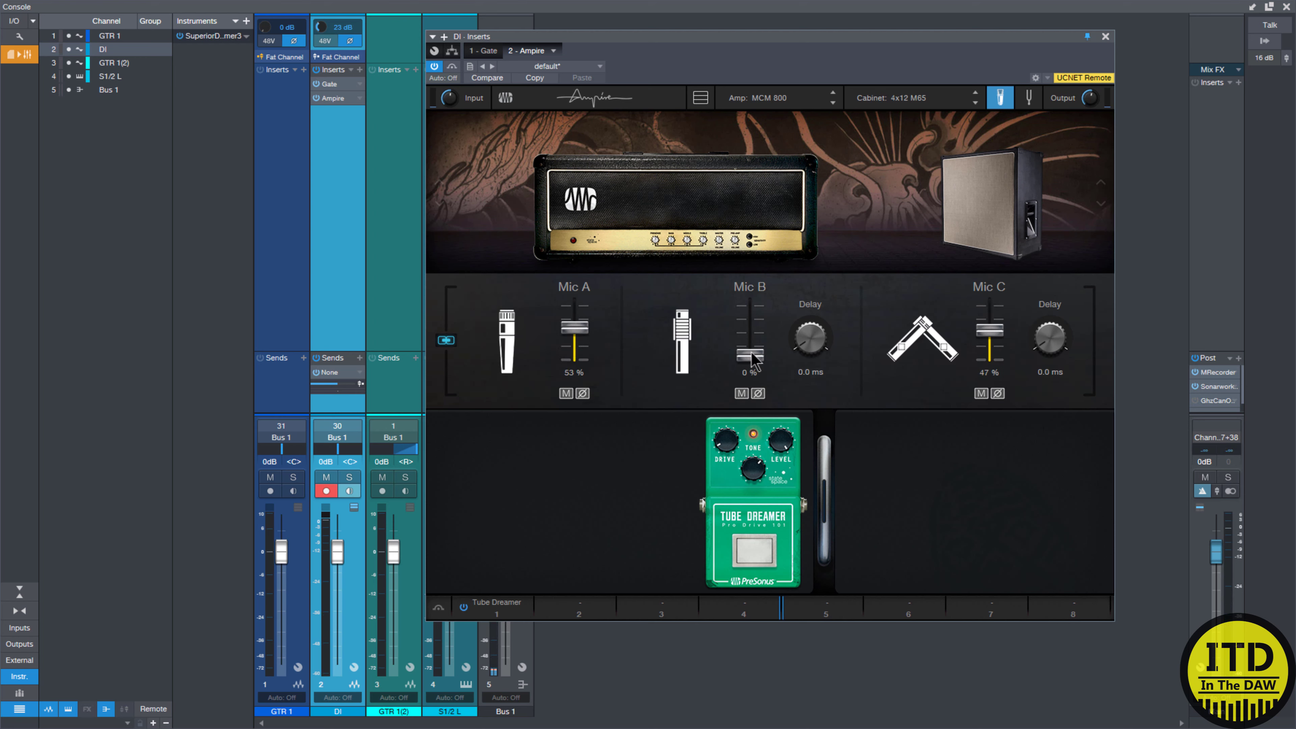
left_click_drag(750, 356, 753, 350)
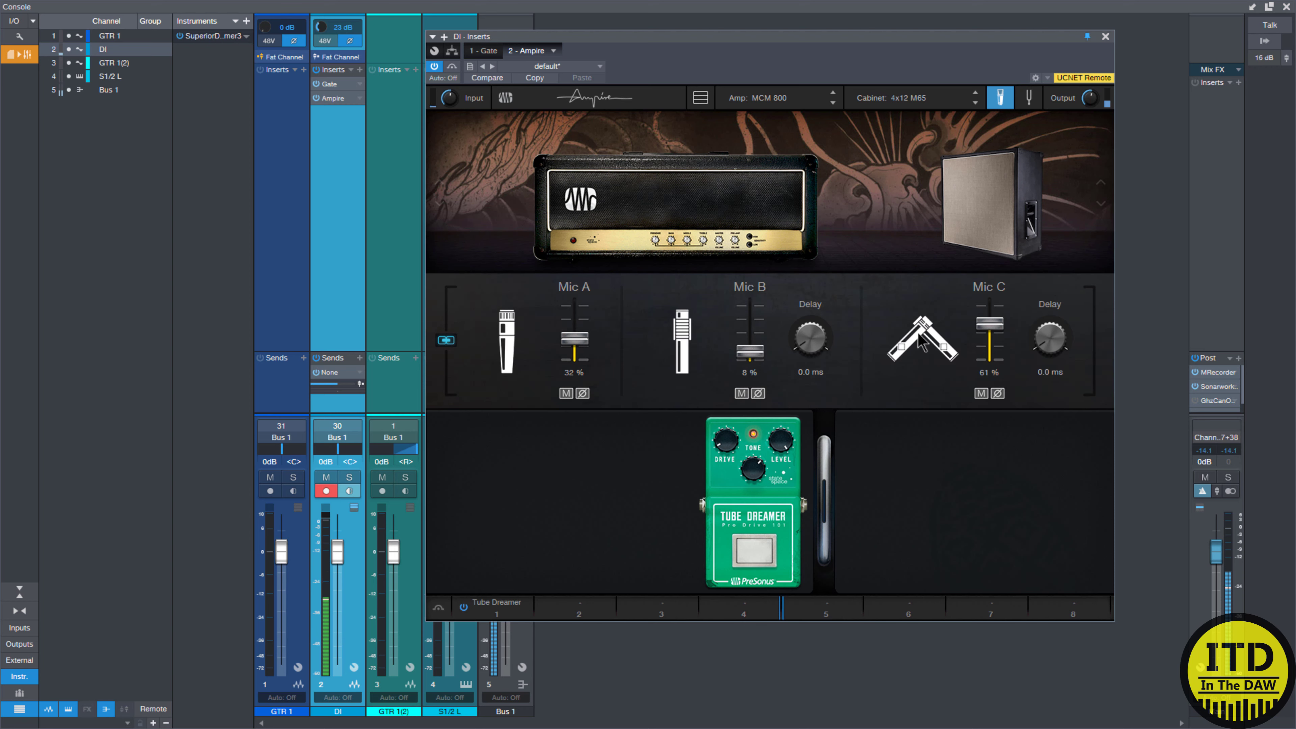
left_click_drag(991, 326, 999, 363)
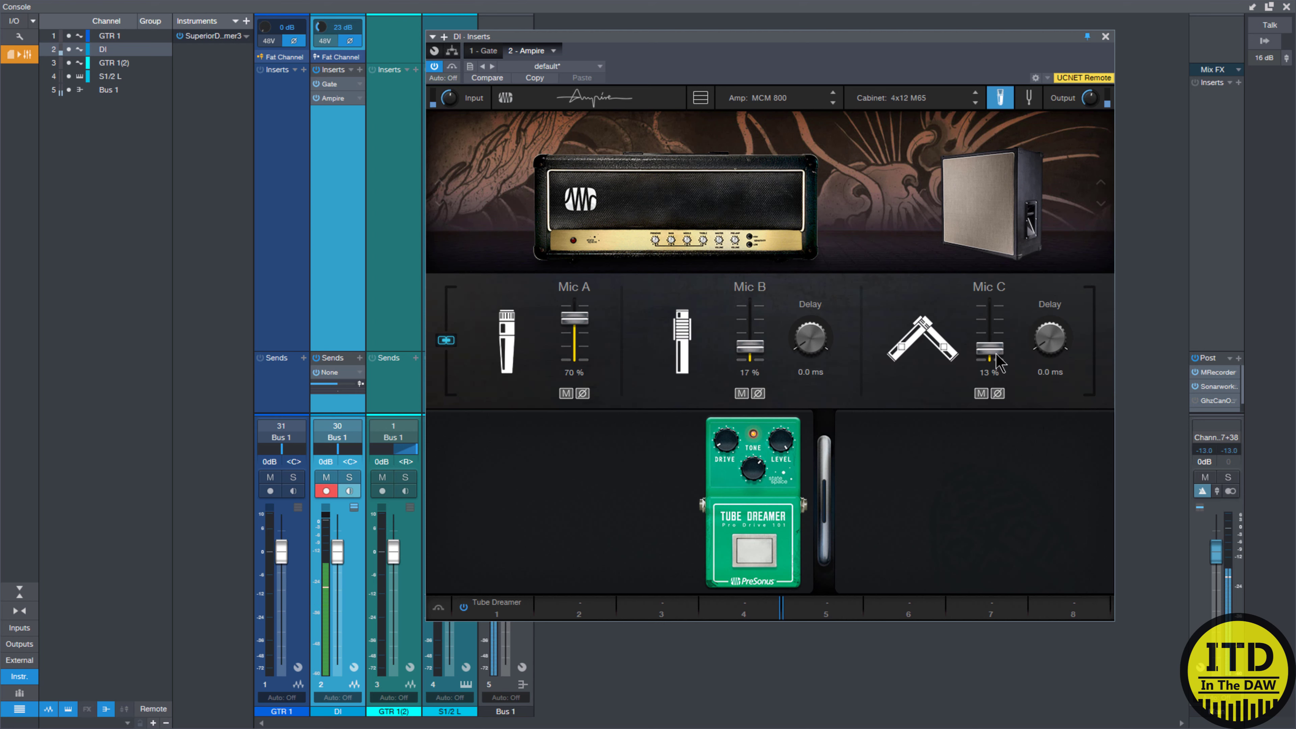
Step: Switch the cabinet back to User Cabinet and load the ITD Mesa 1 impulse response into Mic C
left_click(1035, 230)
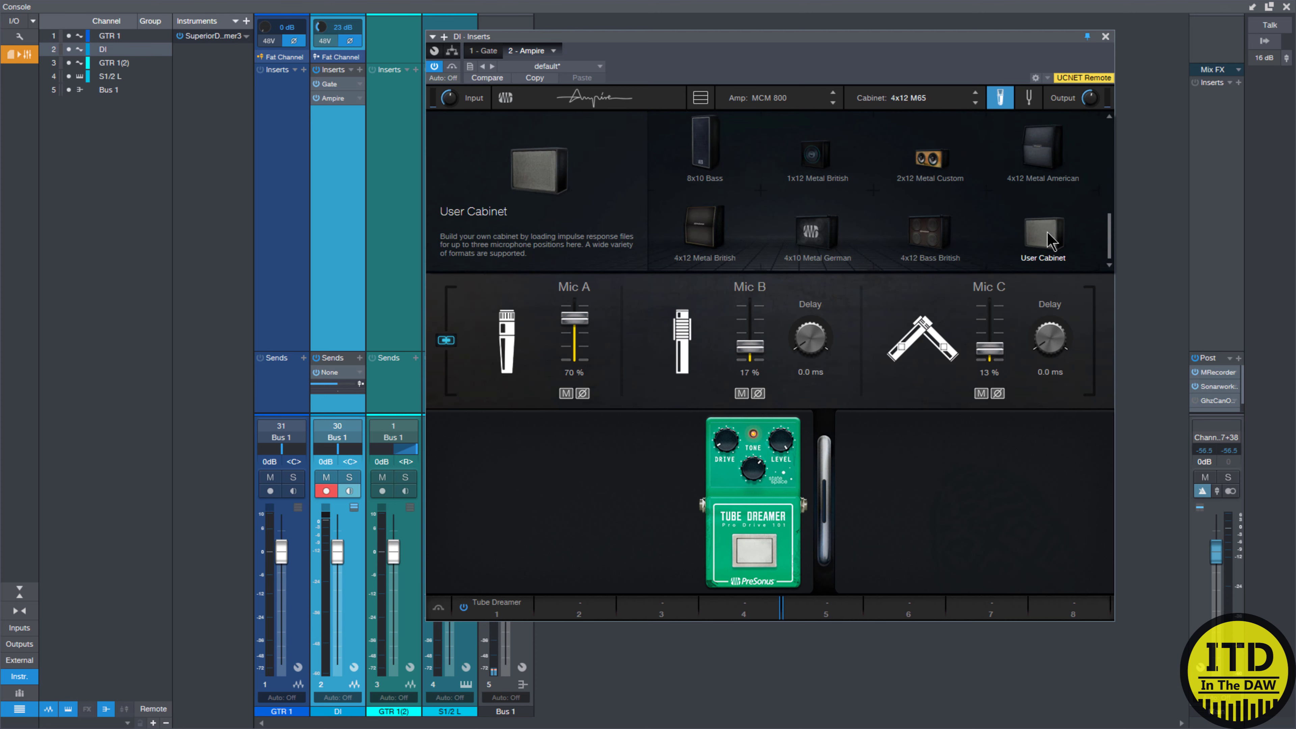
left_click(1047, 232)
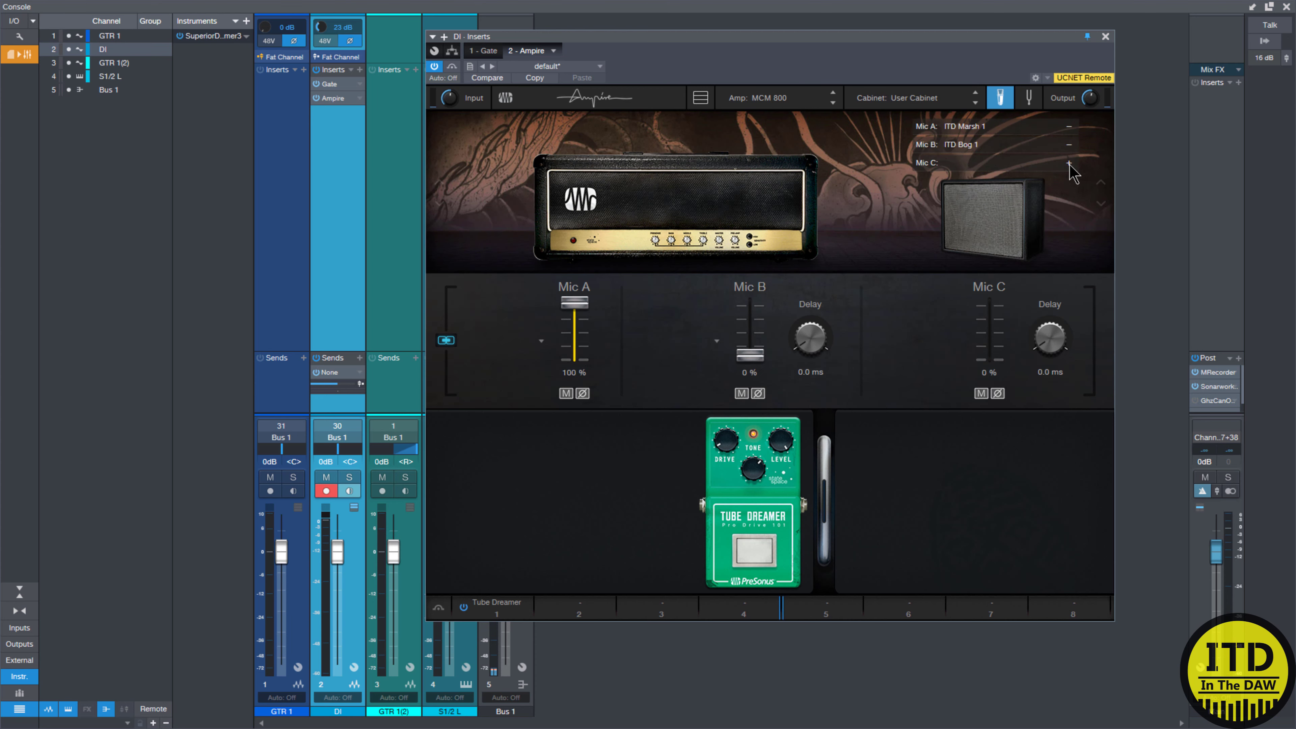
left_click(1069, 164)
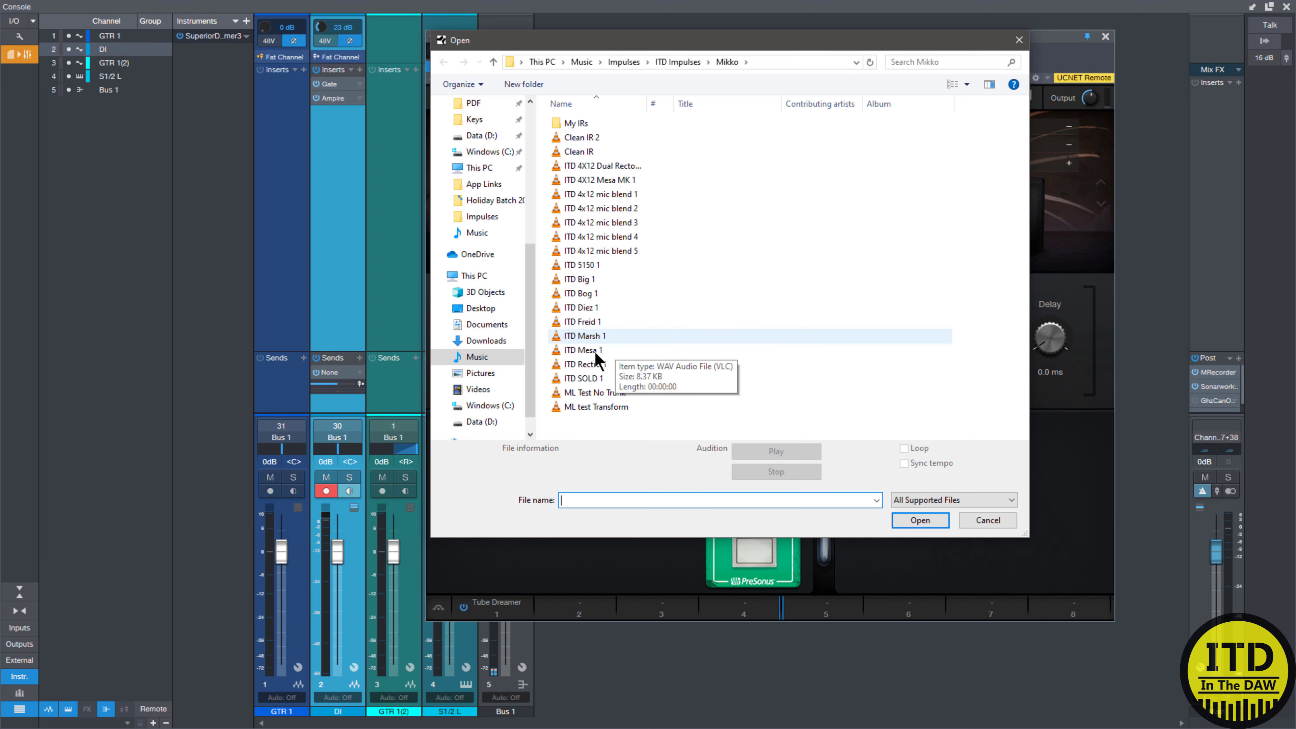
double_click(593, 348)
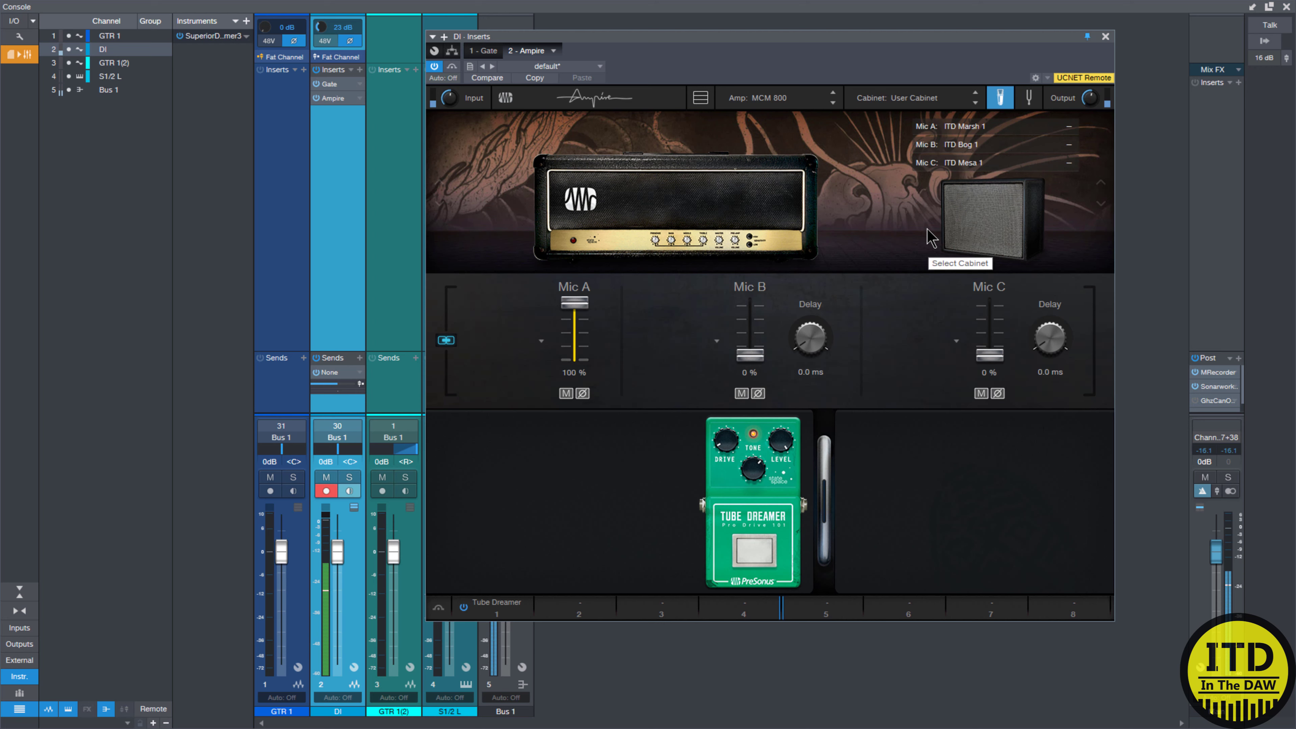
Step: Switch record arming from DI to GTR 1 to compare their sound, and switch it back to DI
left_click(326, 490)
left_click(270, 490)
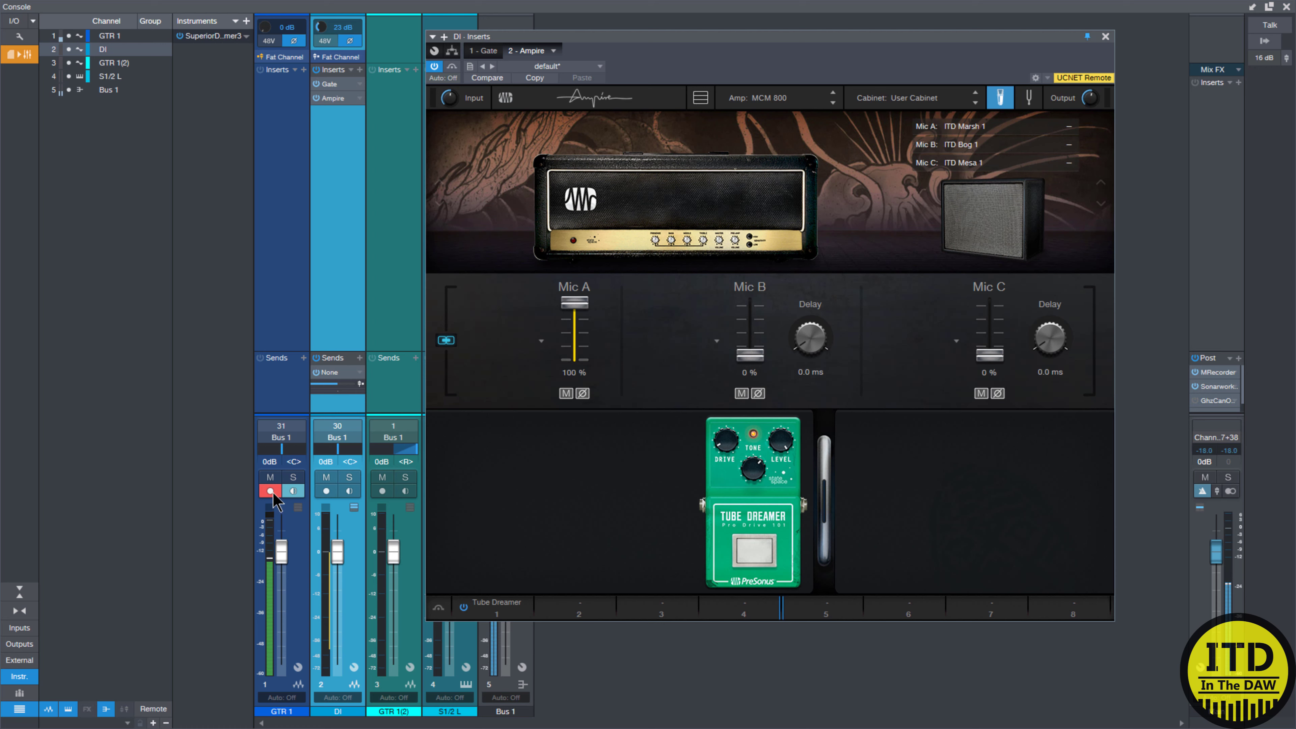
left_click(273, 495)
left_click(328, 495)
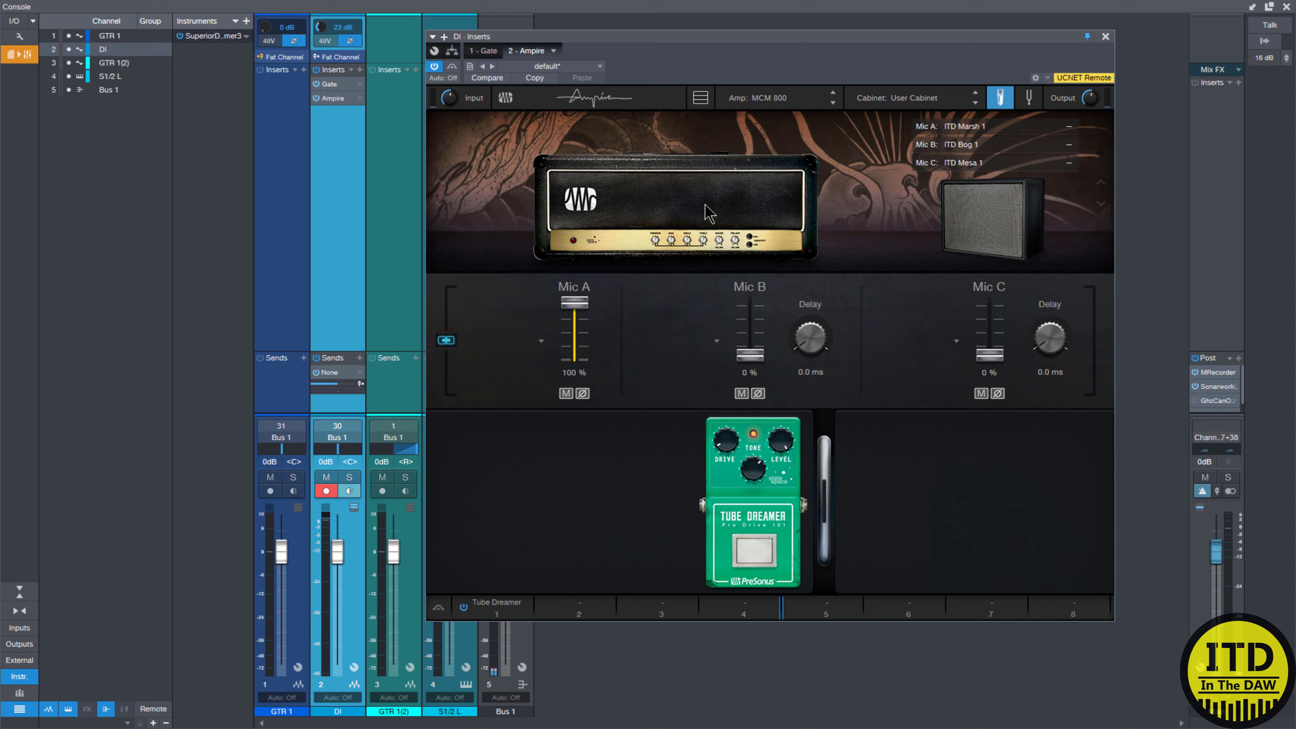
Step: Show the MCM 800's amp controls and compare its sound with the Tube Dreamer pedal off and on
left_click(709, 213)
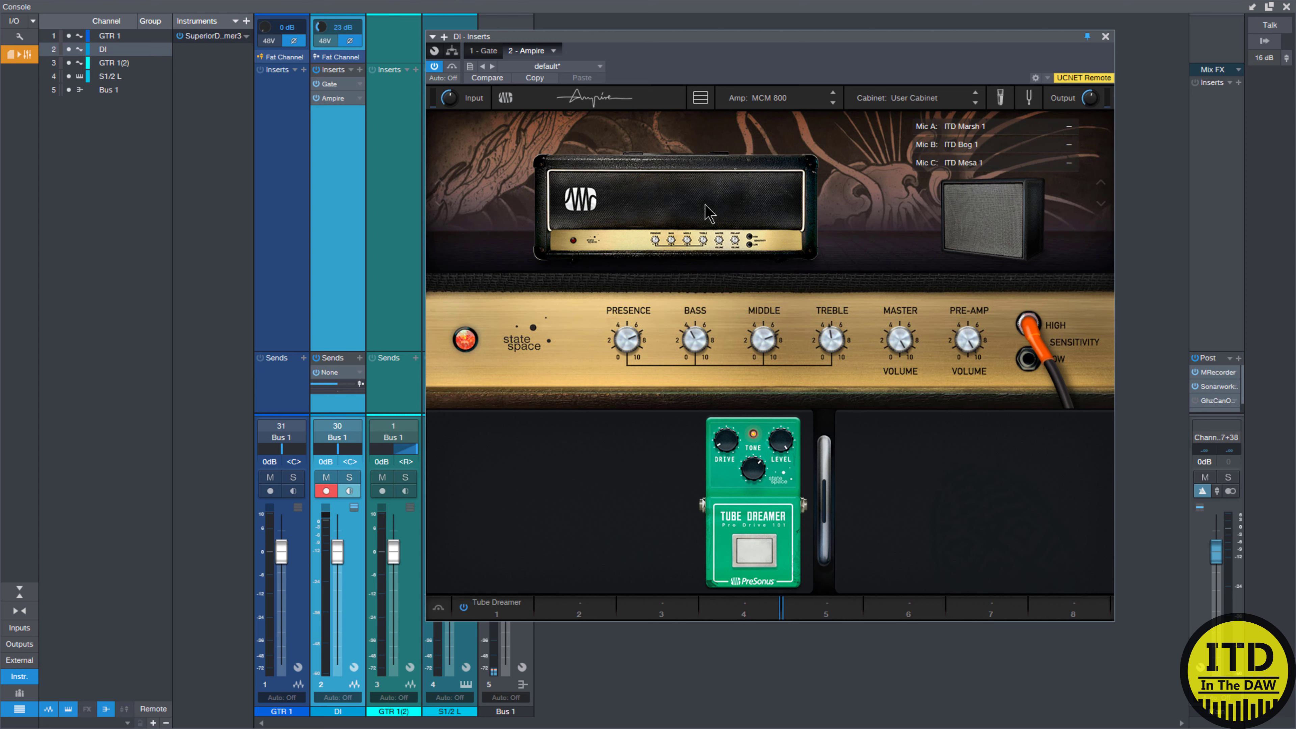
left_click(751, 556)
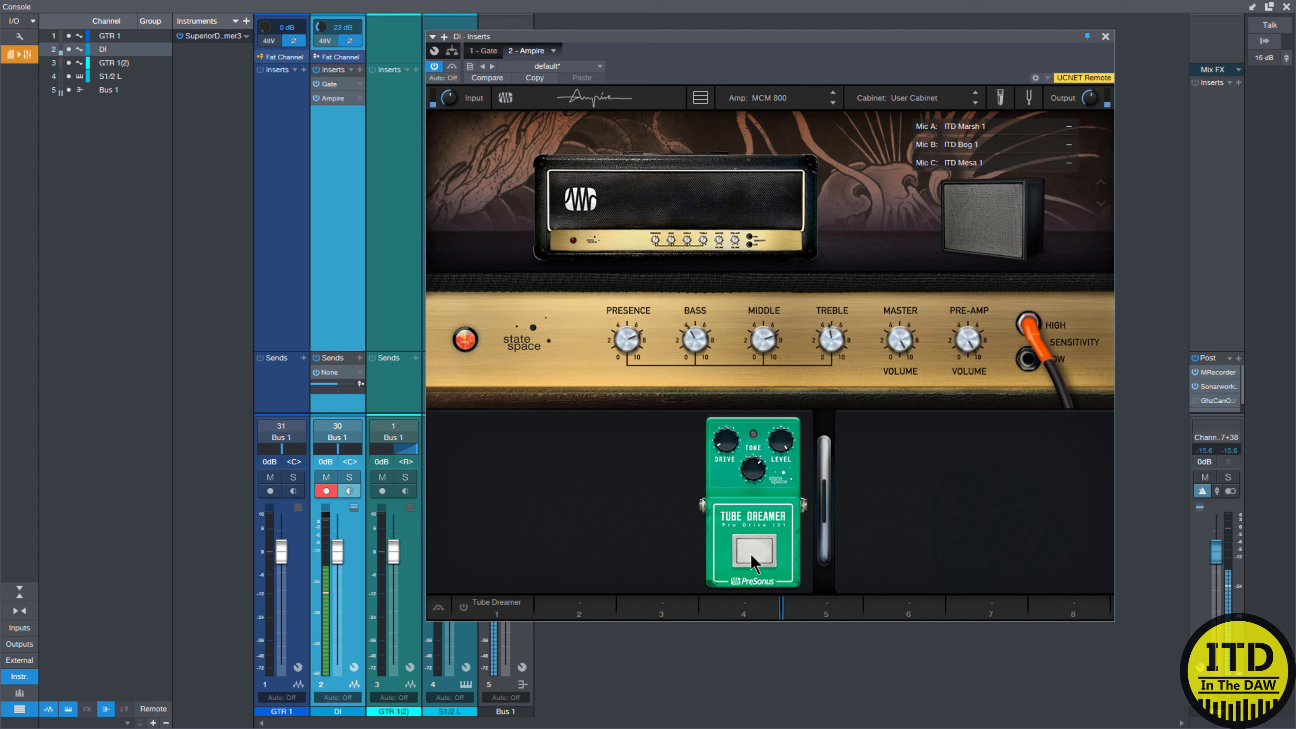
left_click(751, 556)
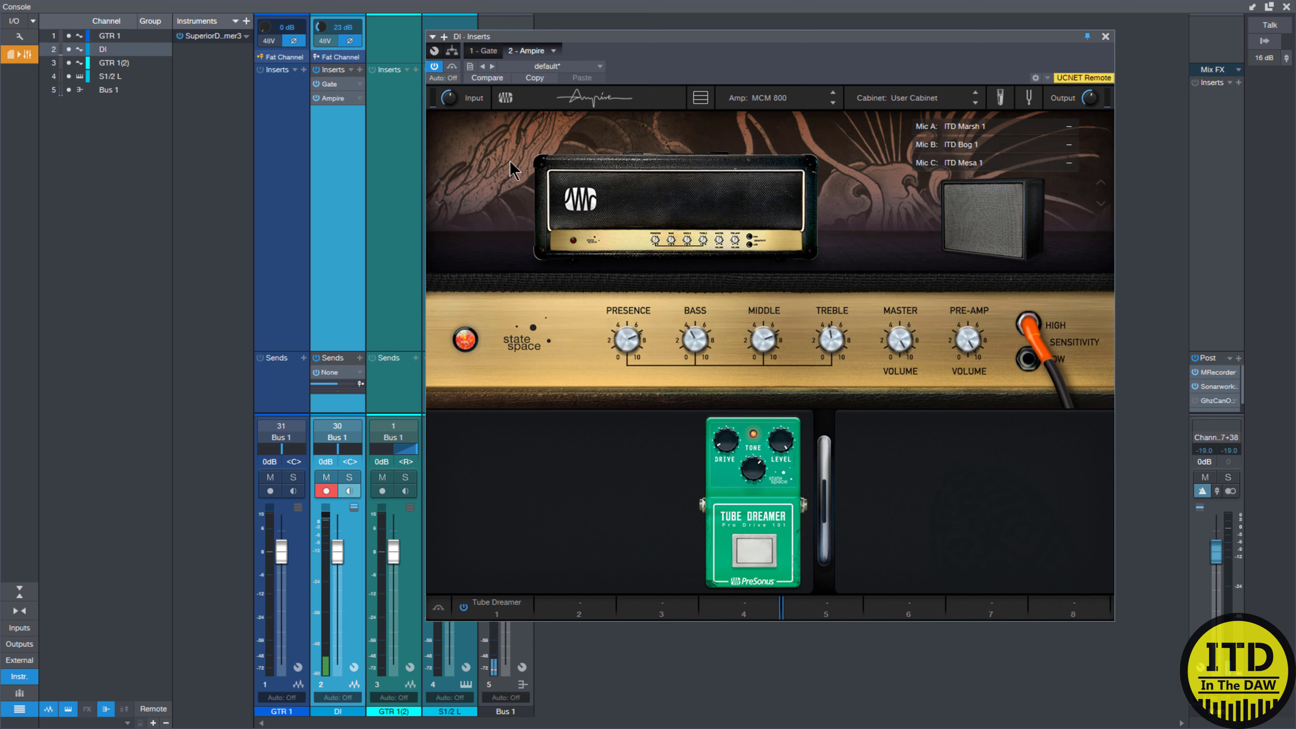
Step: Set the DI channel's Gate to a 119.4 ms release, 5.81 ms hold and -80 dB open threshold, and close its window
left_click(330, 85)
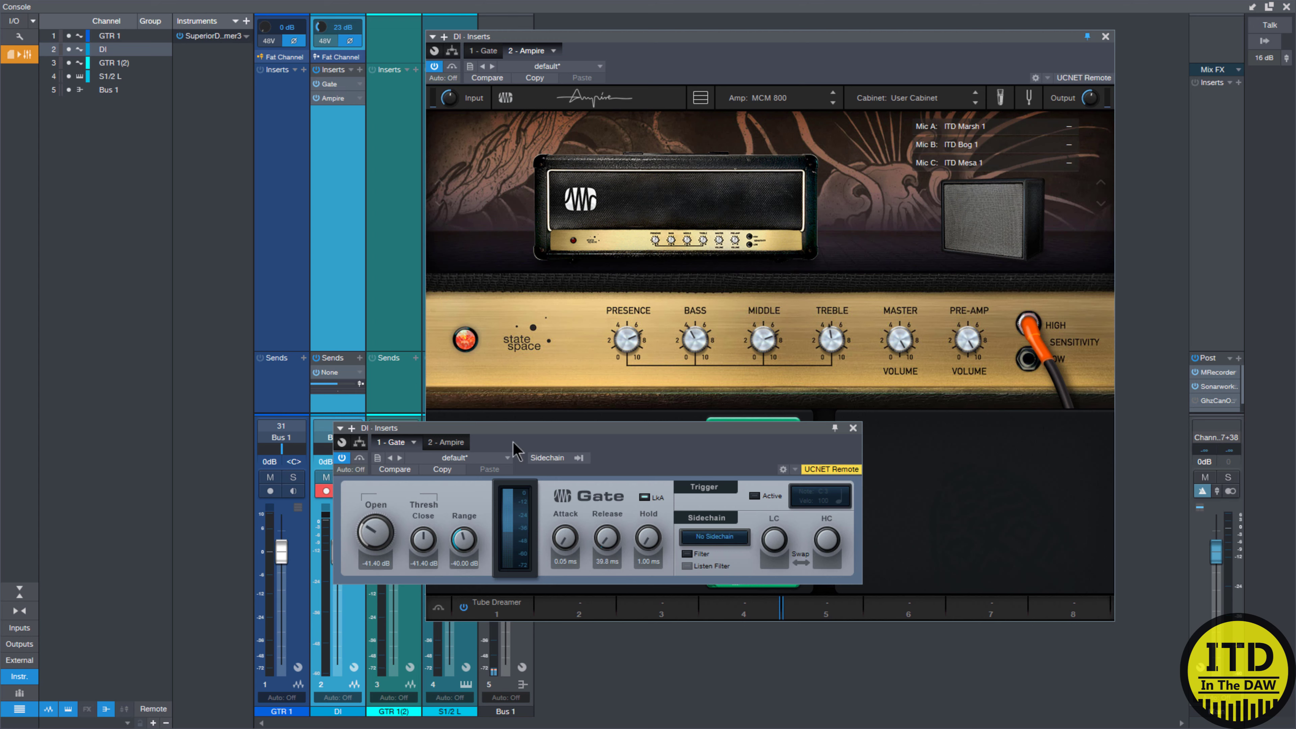
left_click_drag(566, 552, 566, 531)
left_click_drag(648, 538, 663, 514)
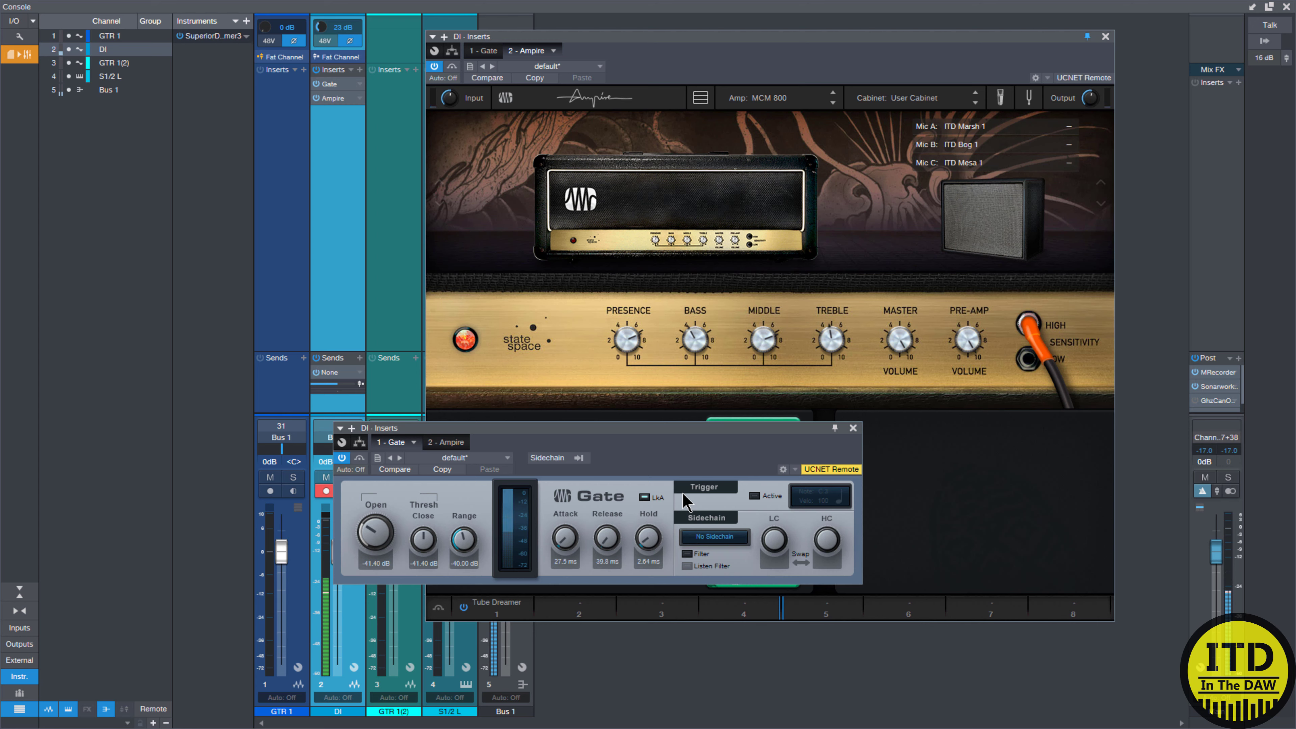
left_click_drag(576, 543, 656, 530)
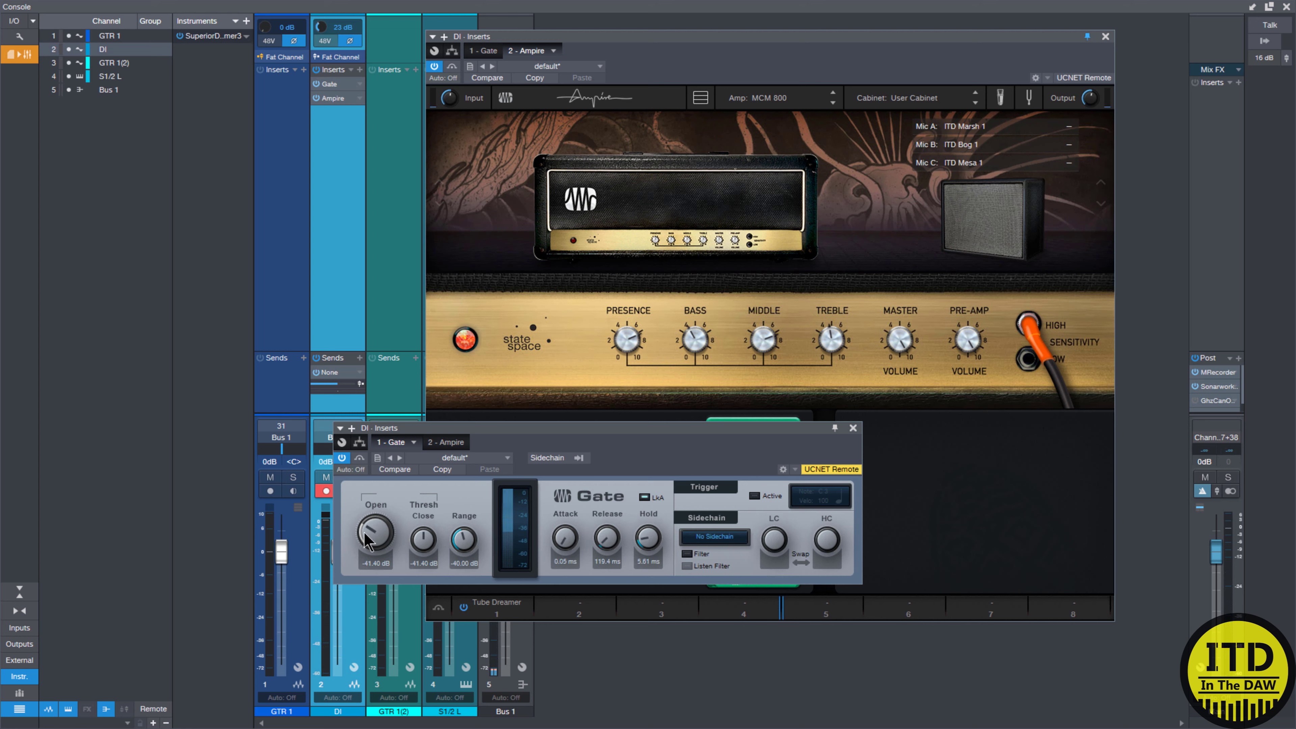
left_click_drag(369, 536, 376, 605)
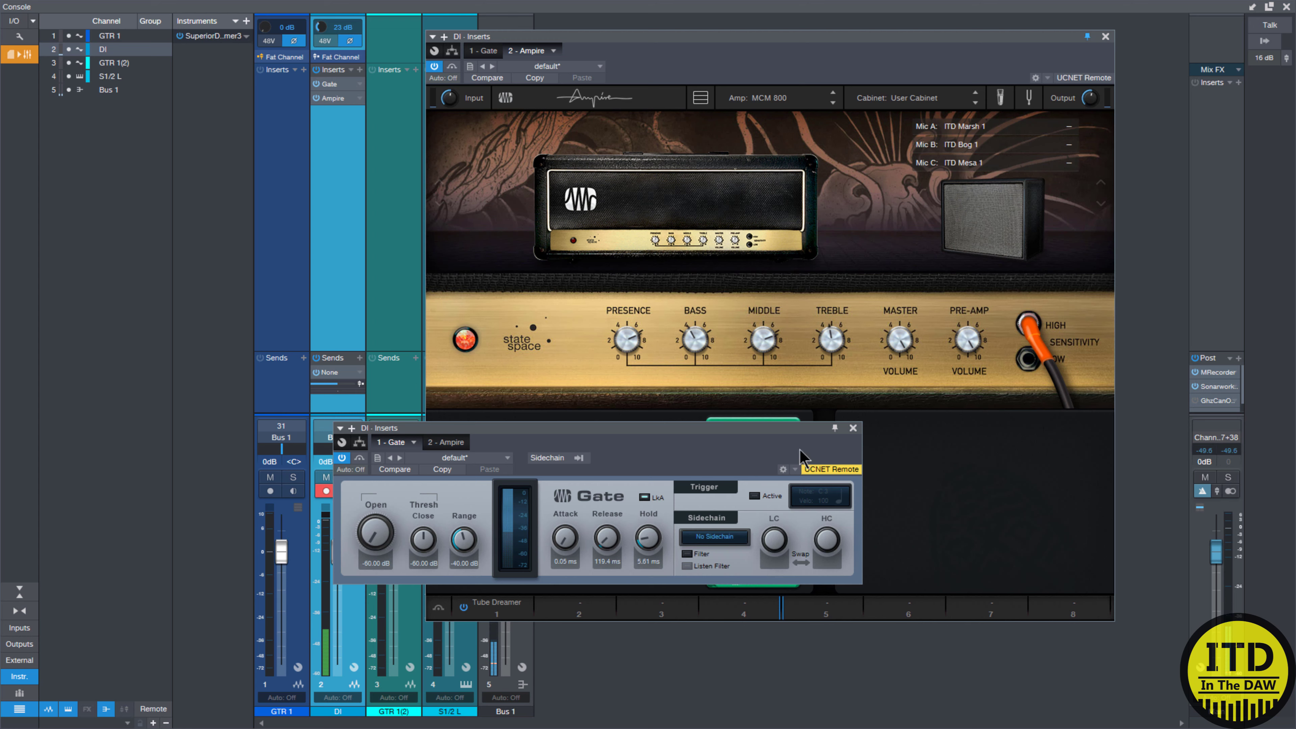
left_click(852, 427)
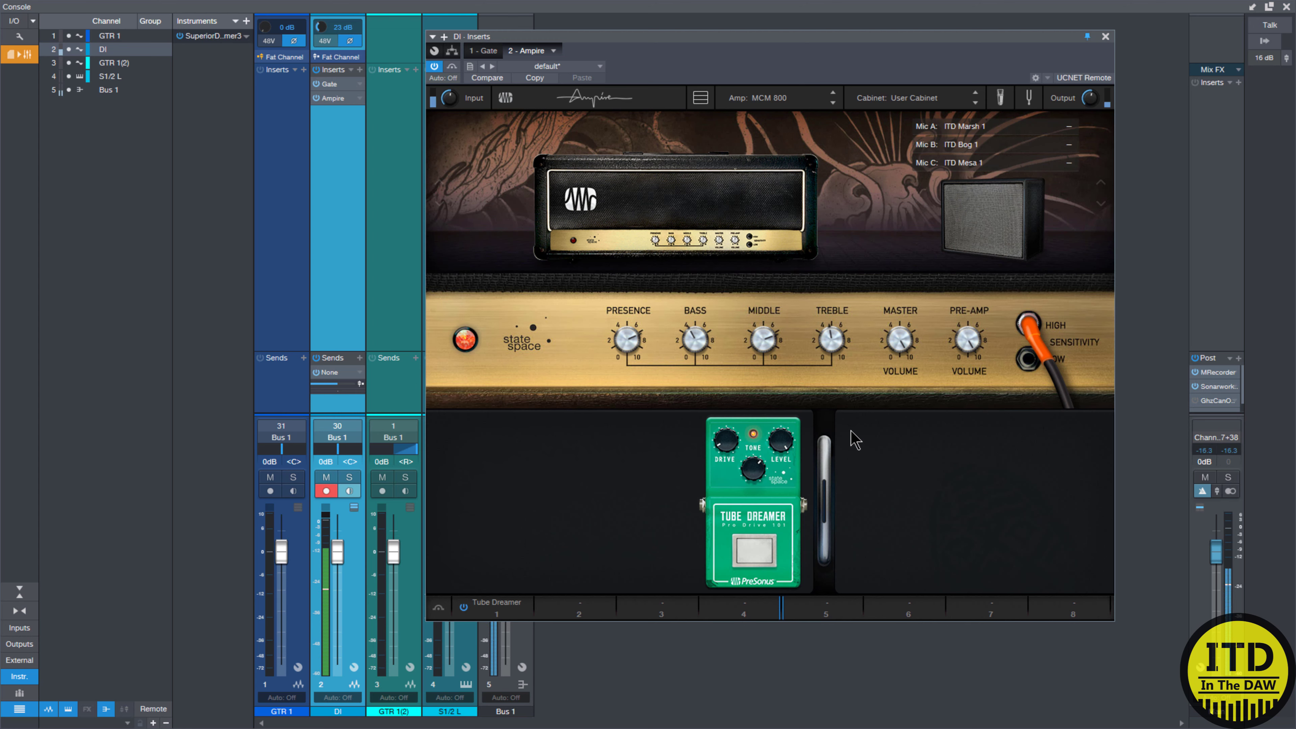
Step: Audition Mic B and Mic C alone at 100 %, and blend the cabinet mics to 18 % A, 47 % B and 35 % C
left_click(1000, 98)
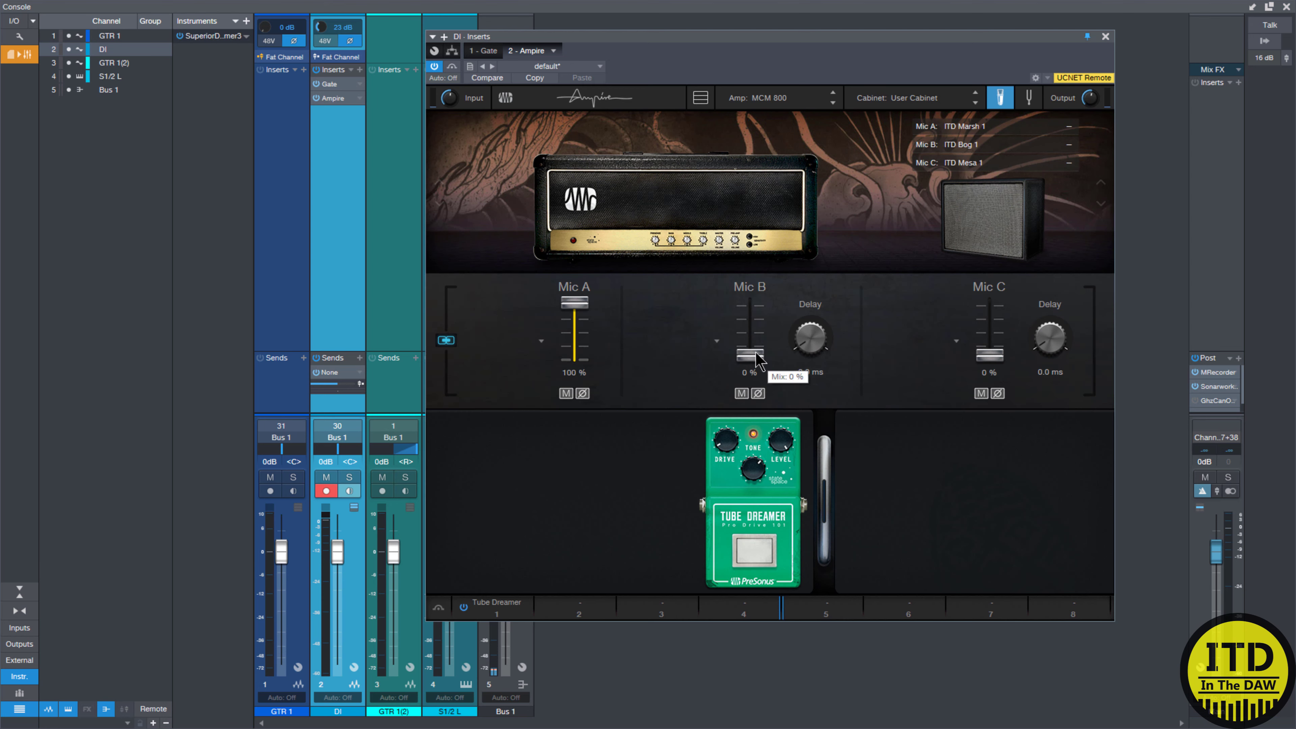
left_click_drag(760, 360, 772, 264)
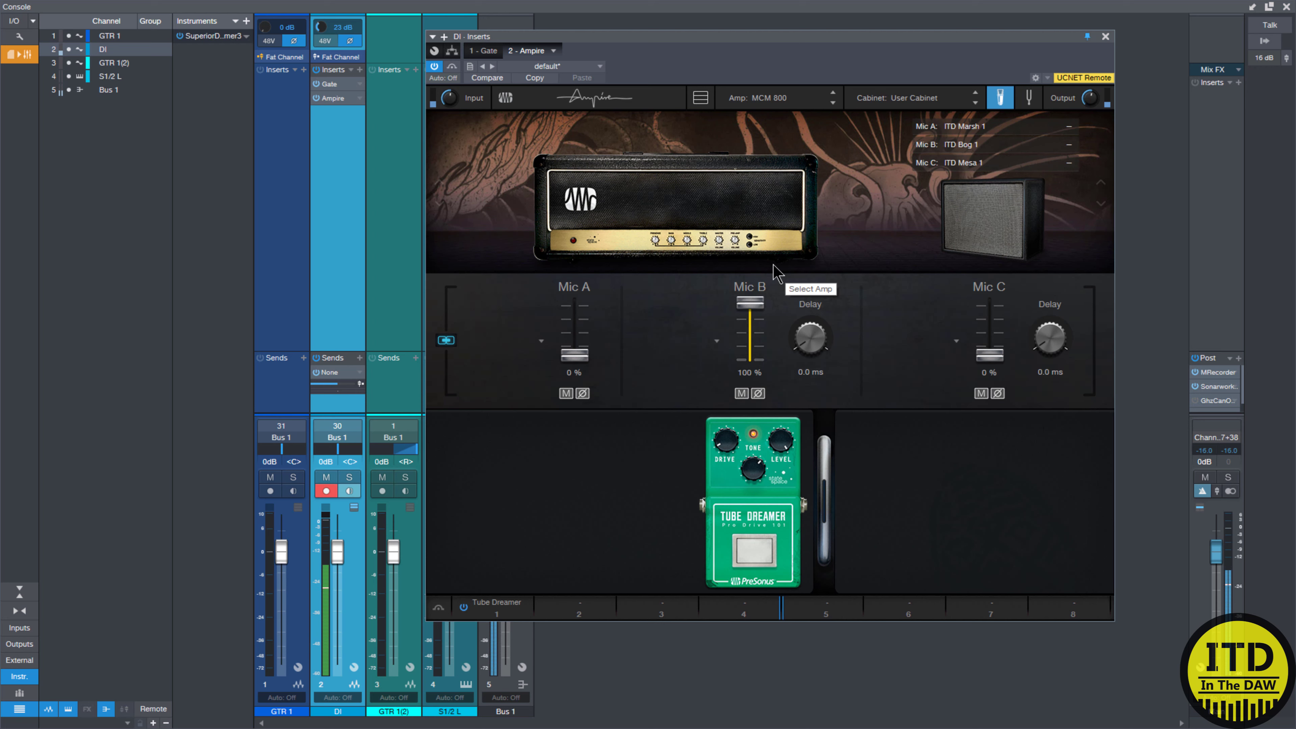
left_click_drag(989, 354, 1011, 230)
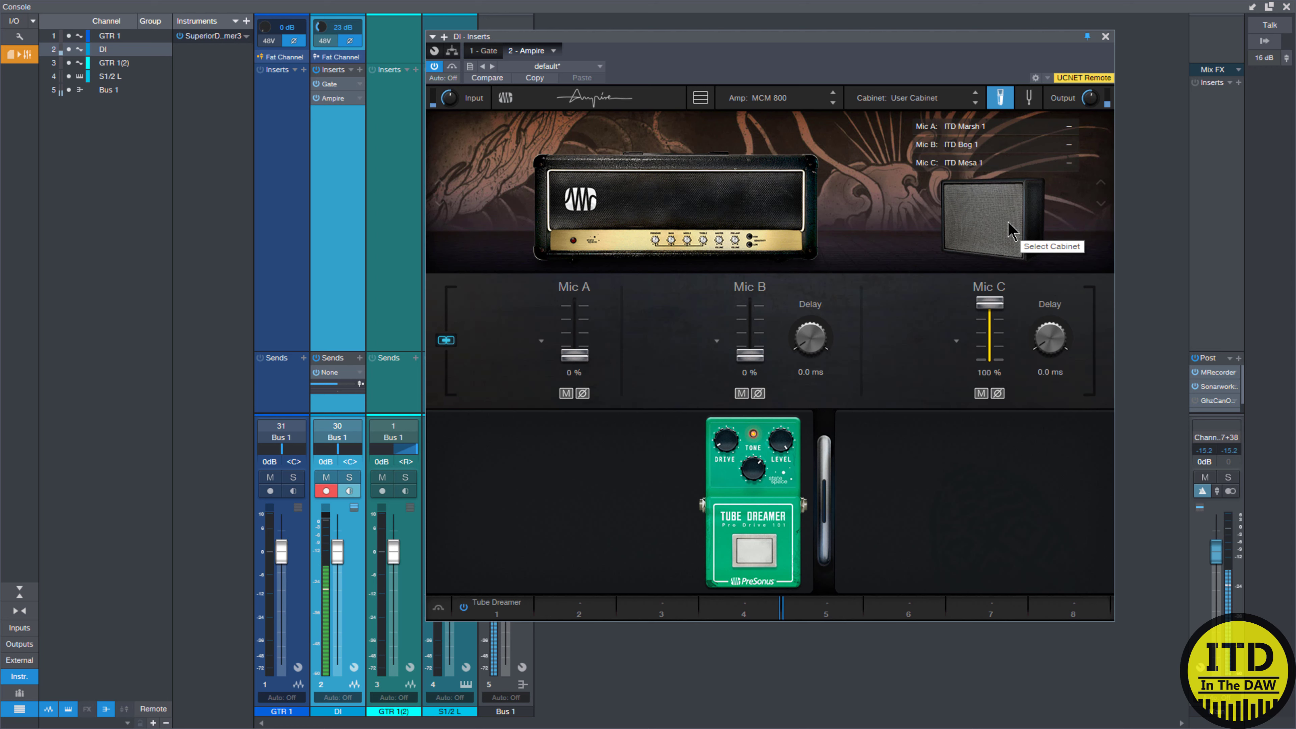
left_click_drag(577, 354, 604, 332)
left_click_drag(749, 345, 768, 312)
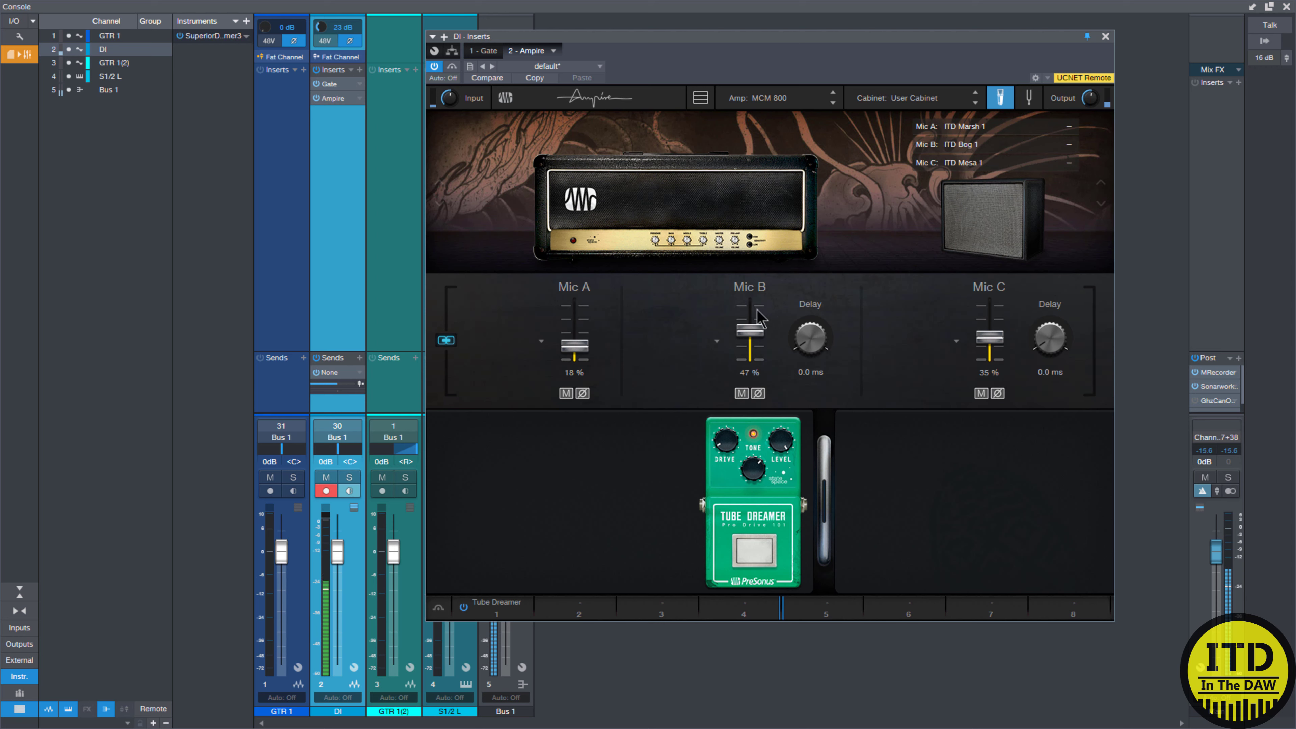
Step: Compare the DI tone with GTR 1 by moving record arming to GTR 1 and back to DI
left_click(323, 493)
left_click(276, 491)
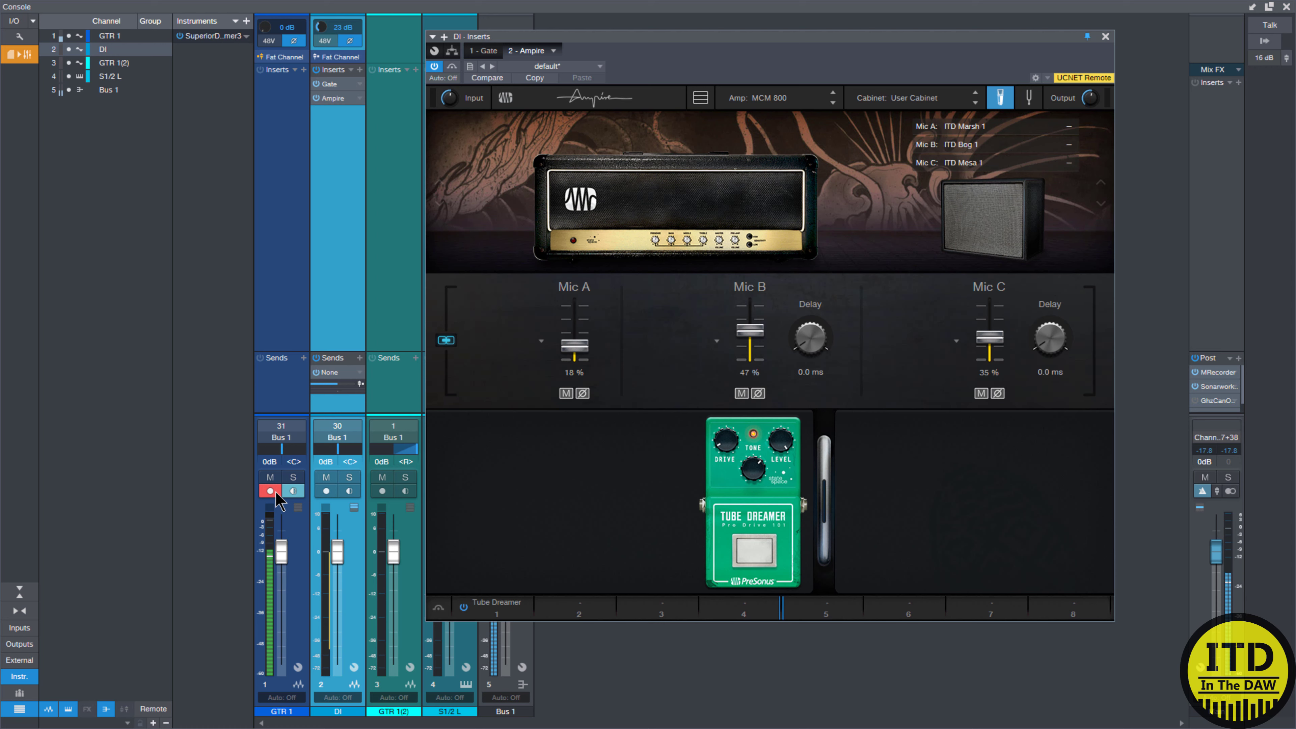
left_click(271, 491)
left_click(326, 491)
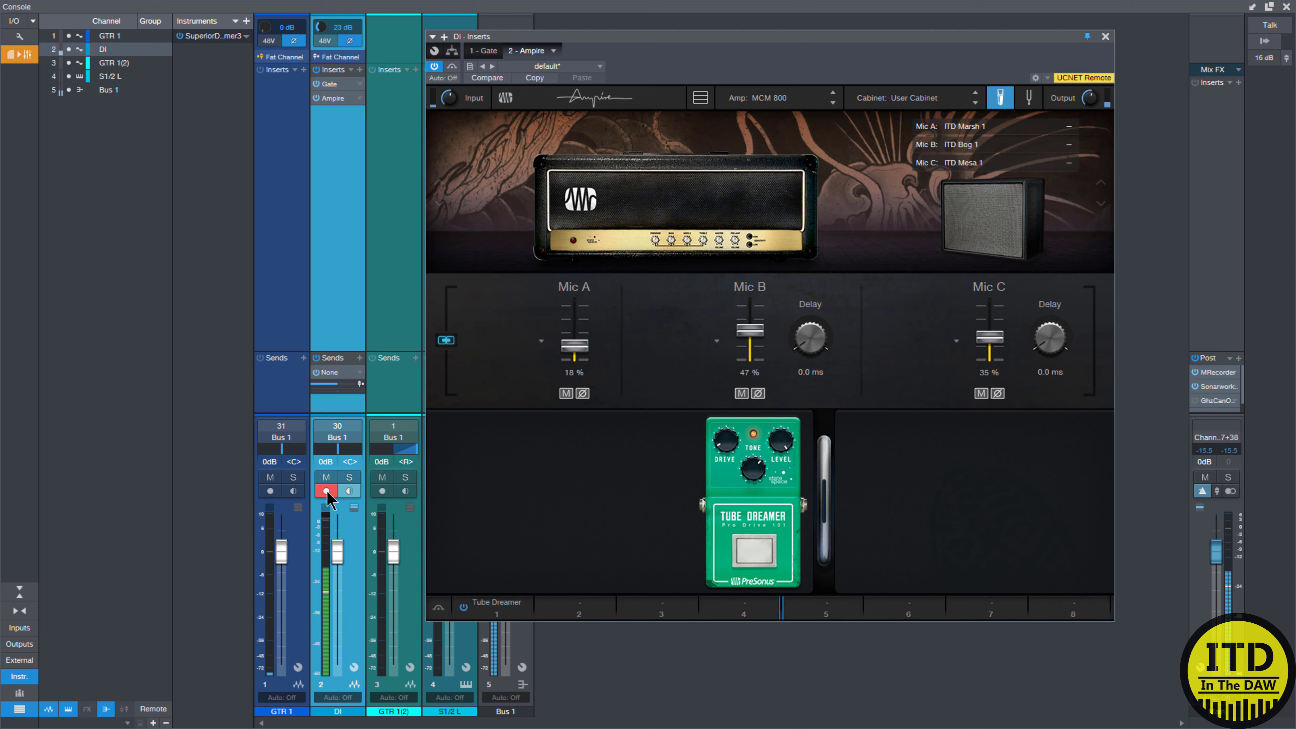
Step: Rebalance the cabinet mics to 54 % Mic A, 15 % Mic B and 31 % Mic C, and return to the amp controls
left_click_drag(574, 346, 579, 327)
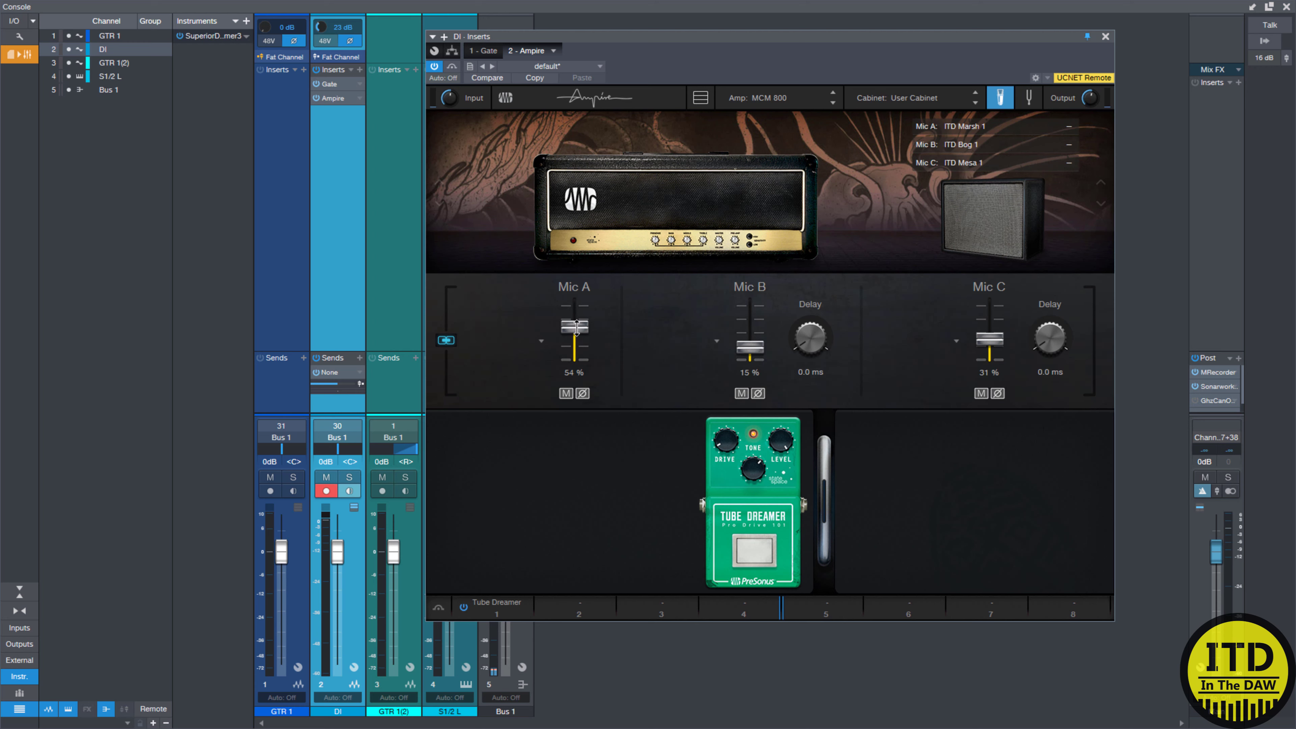
left_click(675, 196)
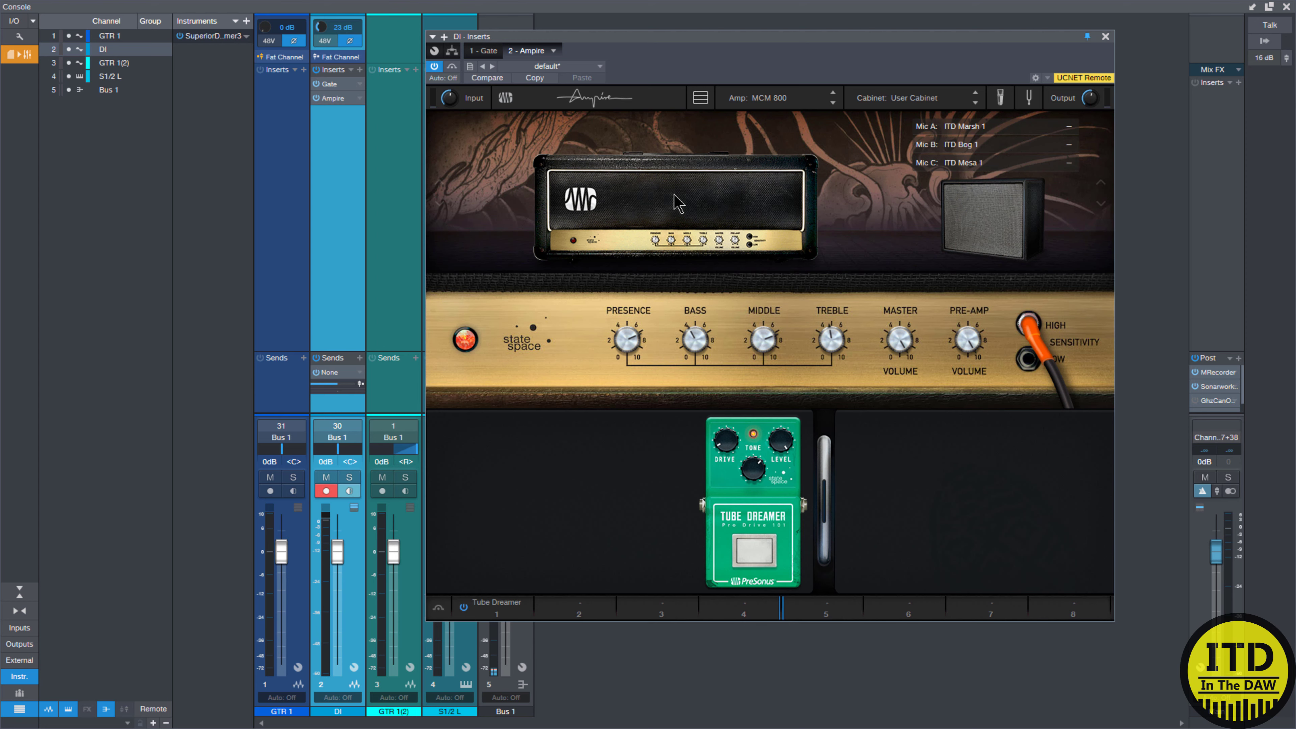
Step: Pan the GTR 1 channel hard left and the DI channel to R99
left_click(271, 440)
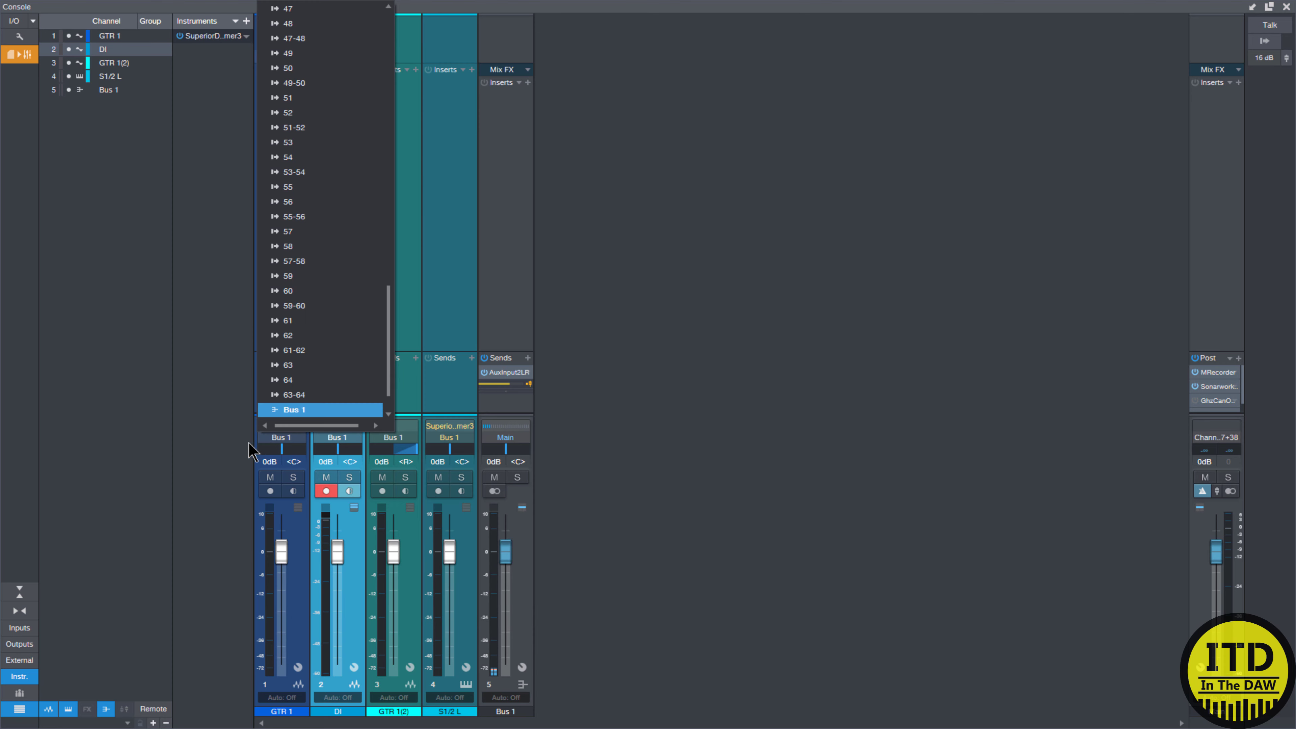
left_click(276, 450)
left_click_drag(282, 451, 253, 451)
left_click_drag(339, 452, 458, 465)
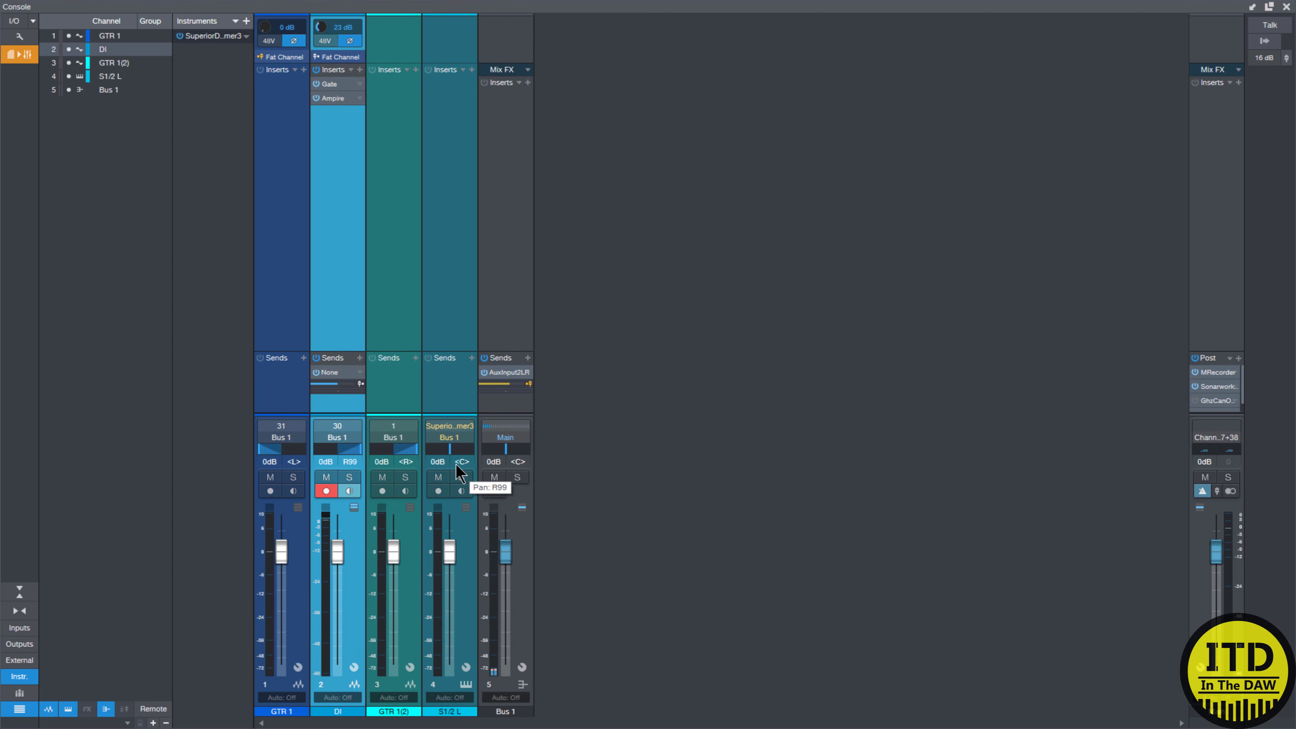
Step: Arm GTR 1 alongside DI, compare the sound with GTR 1 muted and unmuted, and disarm both channels
left_click(270, 491)
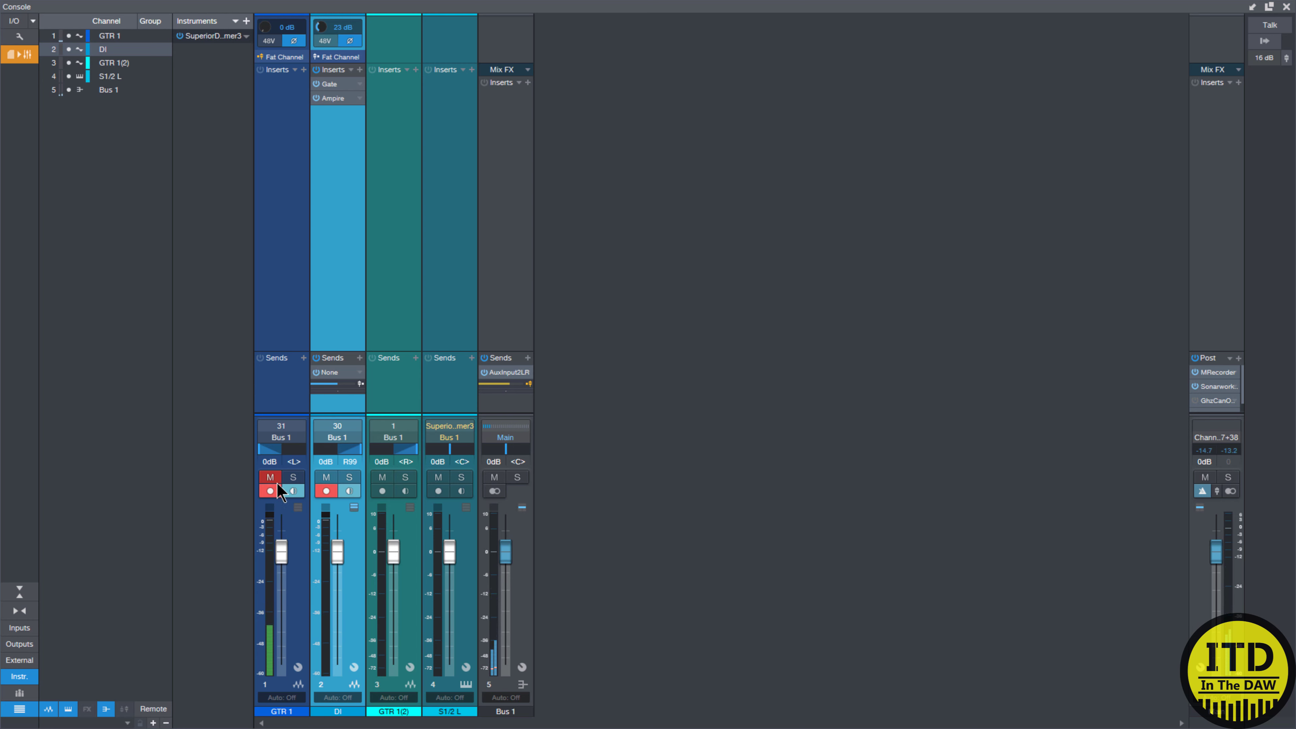
left_click(268, 477)
left_click(268, 476)
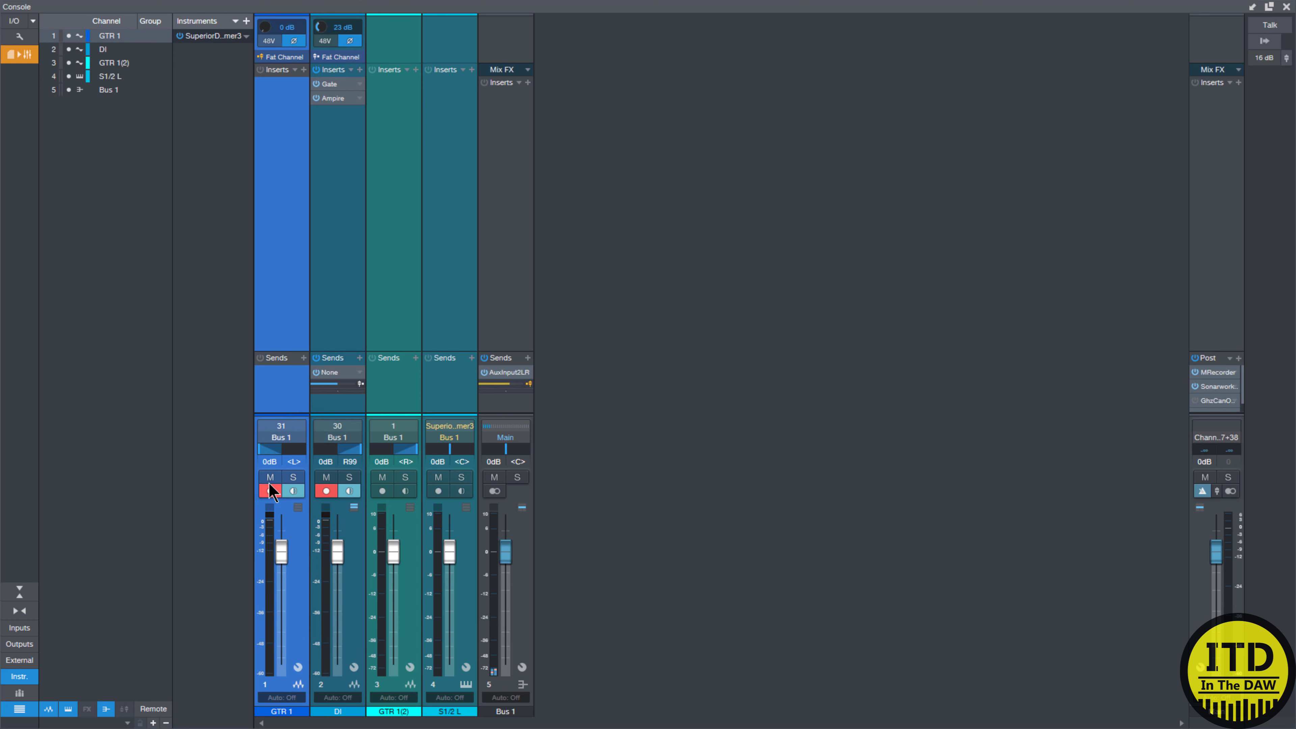
left_click(269, 488)
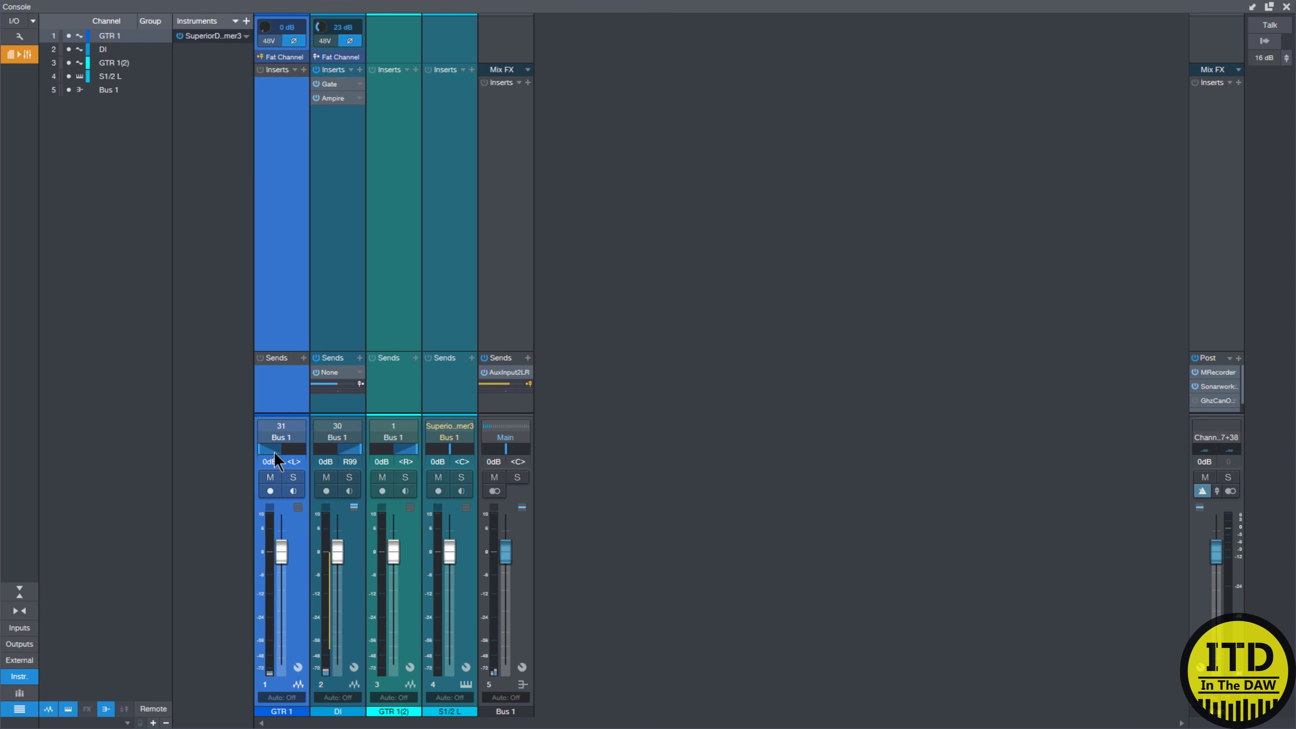
Step: Open Ampire on the DI channel and browse the pedals available for the slot after the Tube Dreamer
left_click(336, 101)
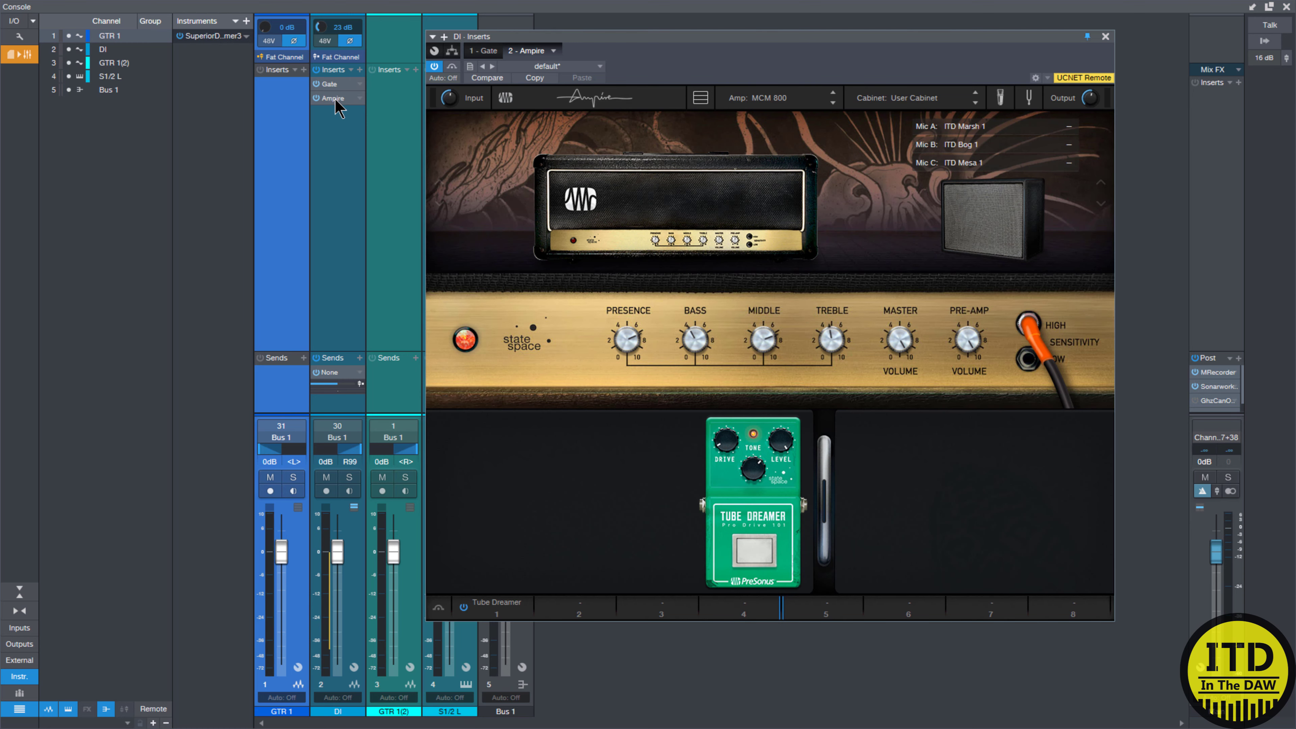
left_click(587, 608)
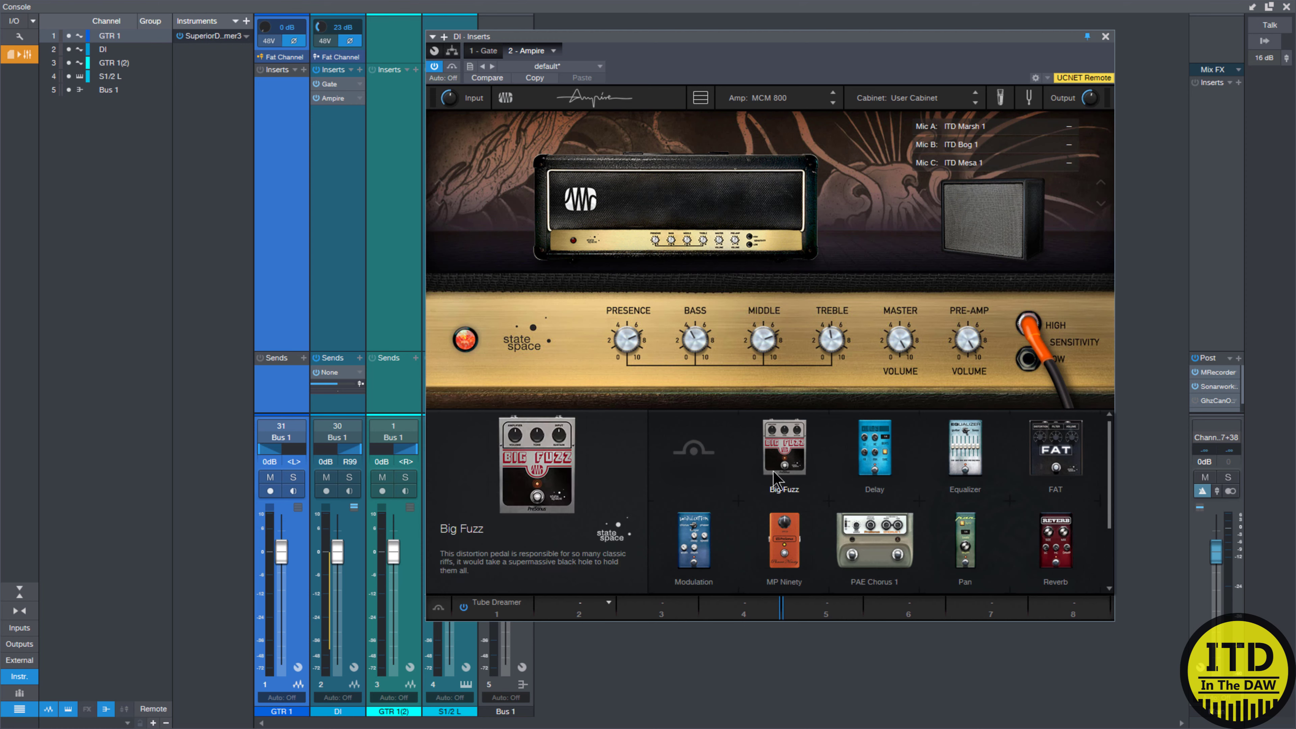
scroll(947, 447, "down", 1)
scroll(995, 445, "up", 1)
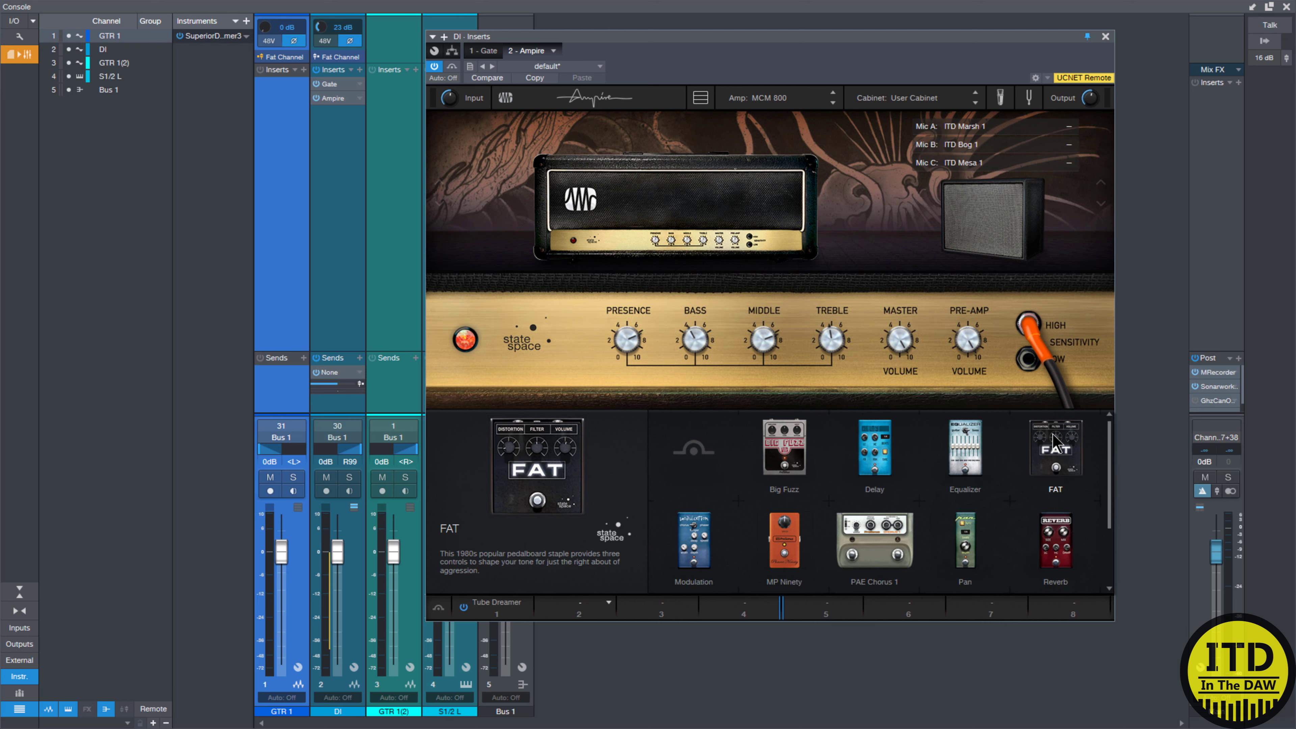
scroll(995, 444, "down", 1)
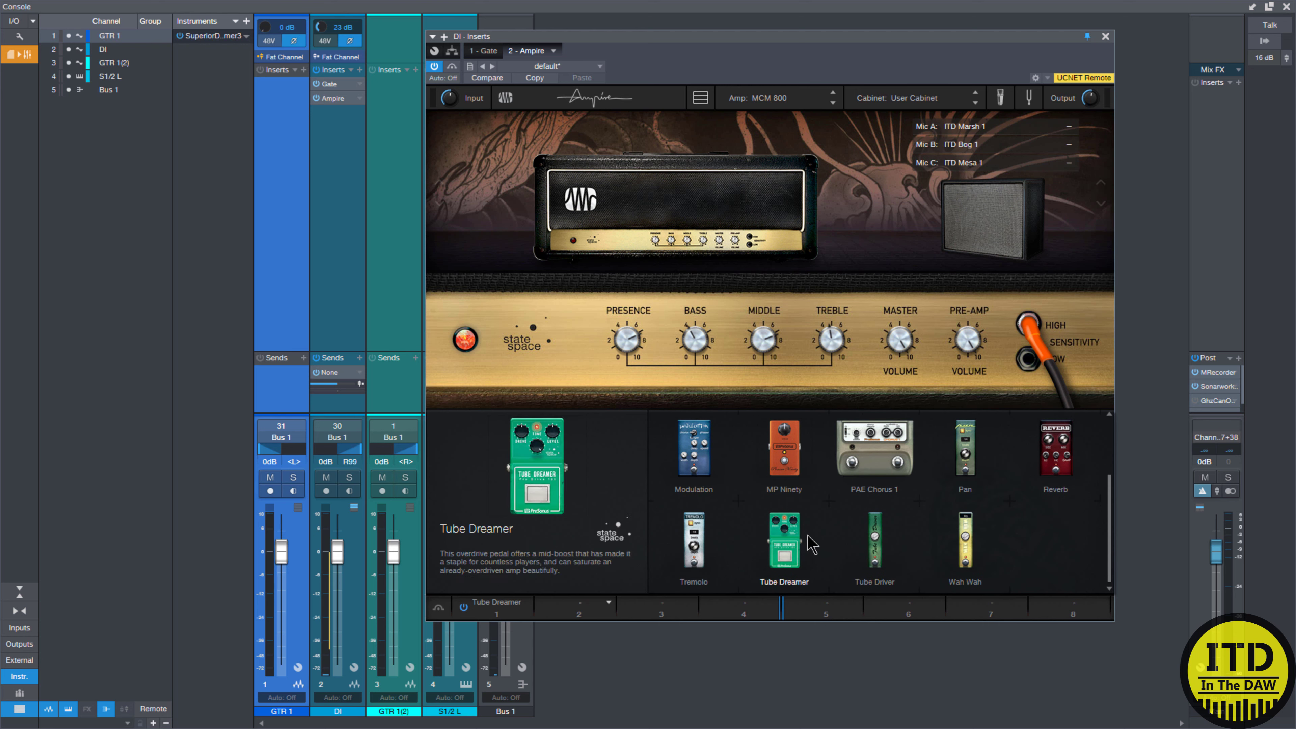
left_click(1096, 344)
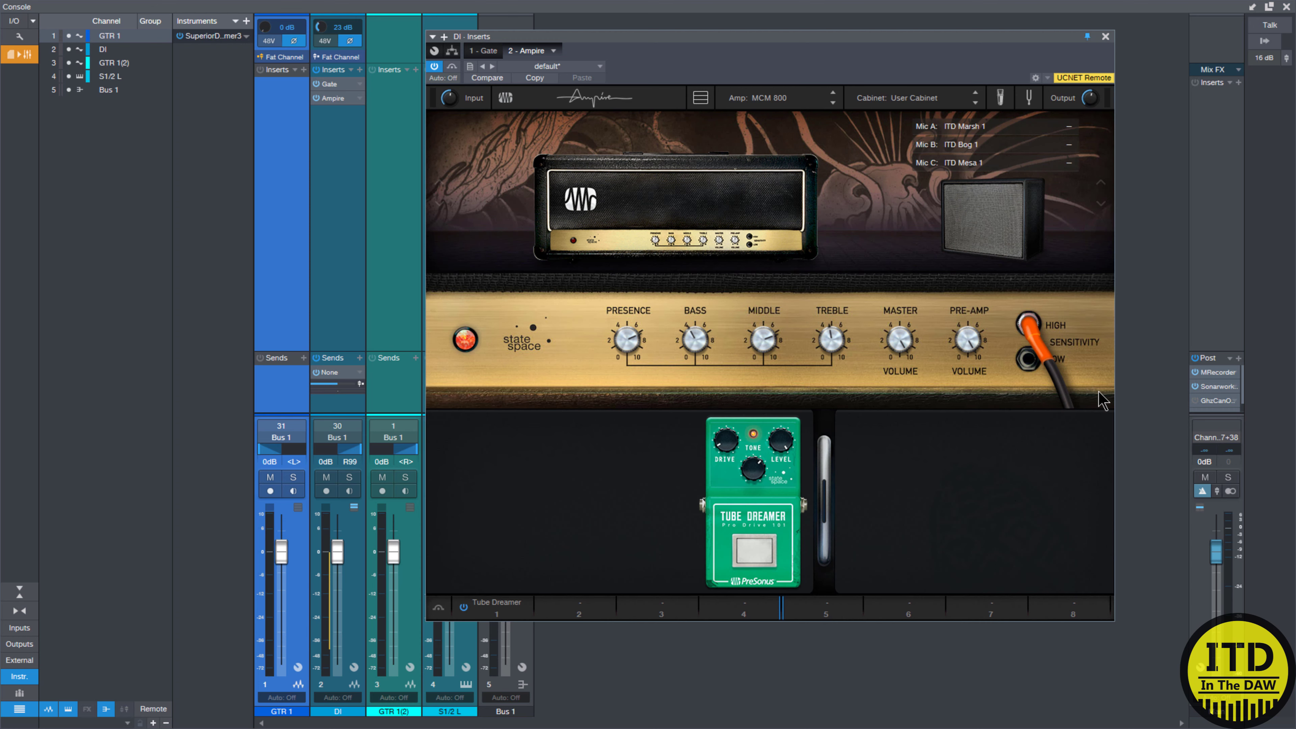
Step: Try the pre/post amp divider ahead of the Tube Dreamer and move it back behind the pedal
left_click(824, 544)
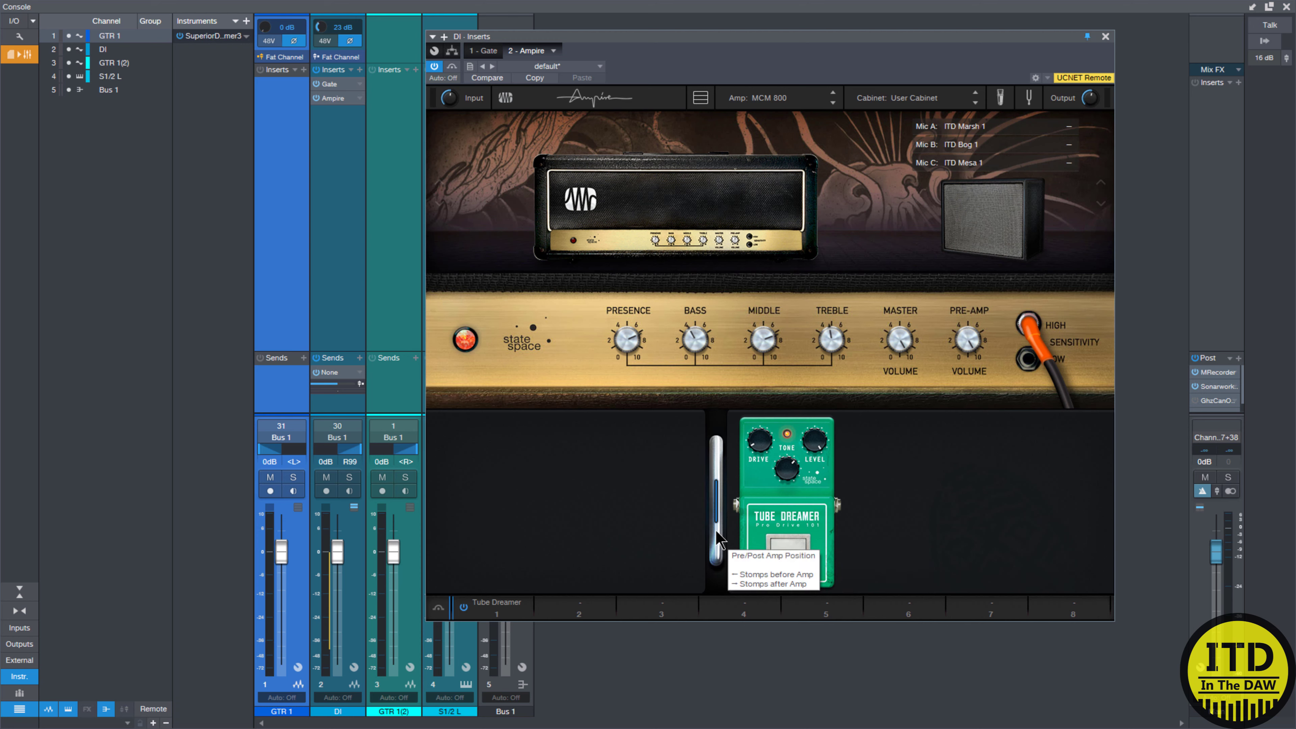
left_click_drag(716, 538, 826, 535)
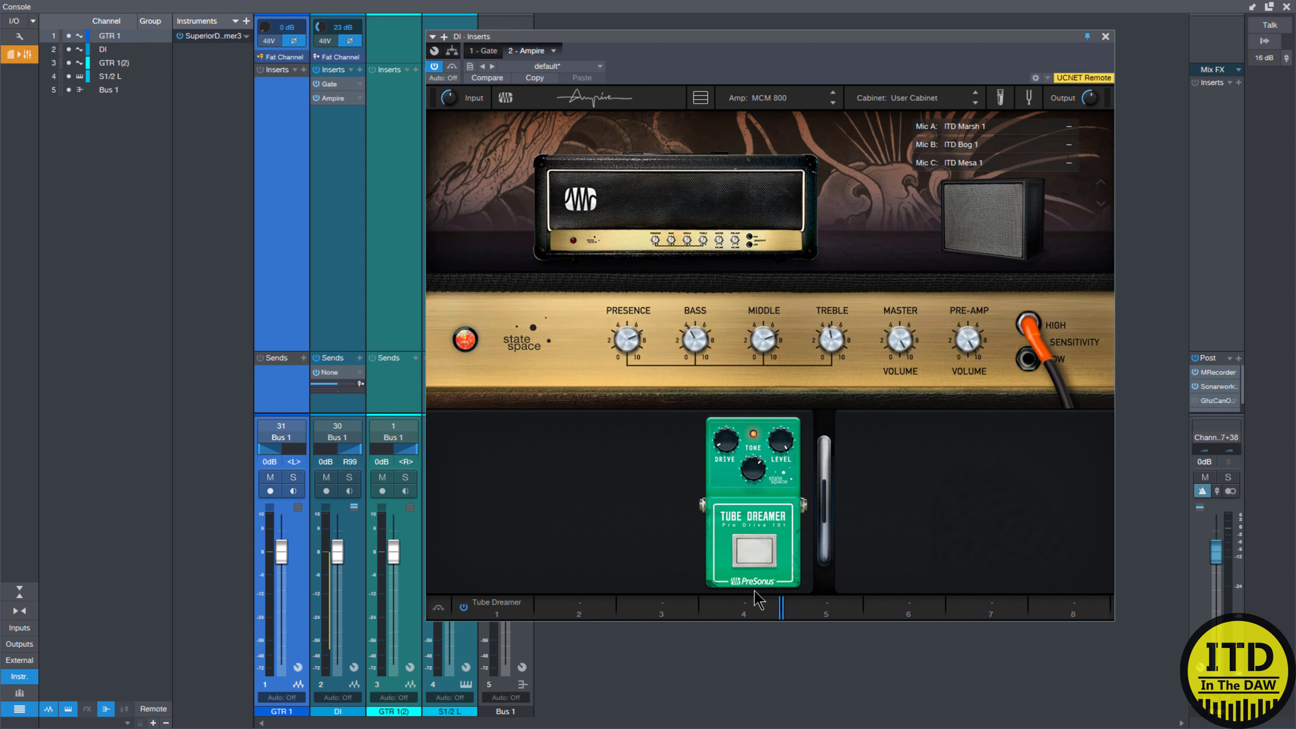
Step: Hide the console and add the Pedalboard effect to the DI channel's inserts after Ampire
key("F3")
left_click_drag(953, 37, 770, 63)
left_click_drag(1114, 424, 434, 82)
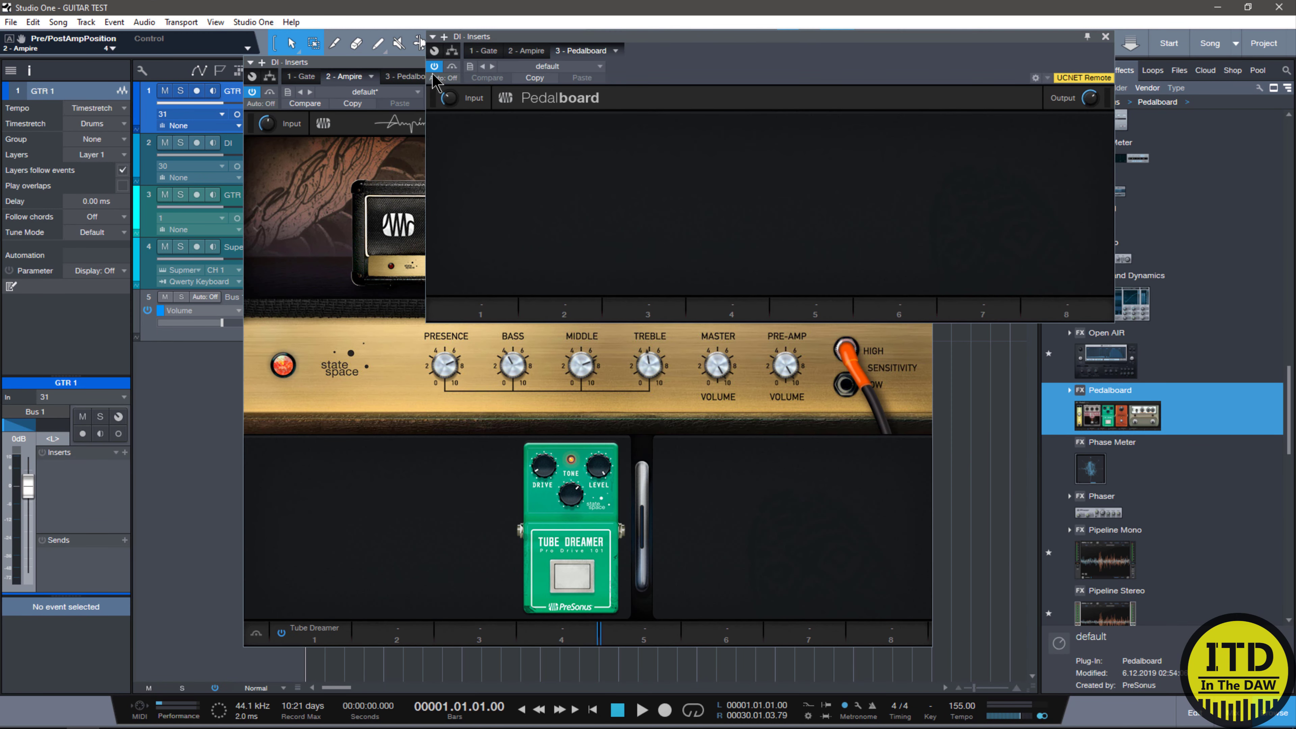
Step: Browse the pedals available for Pedalboard's first slot, leave the slot empty and bypass the Pedalboard
left_click(481, 311)
scroll(885, 250, "down", 6)
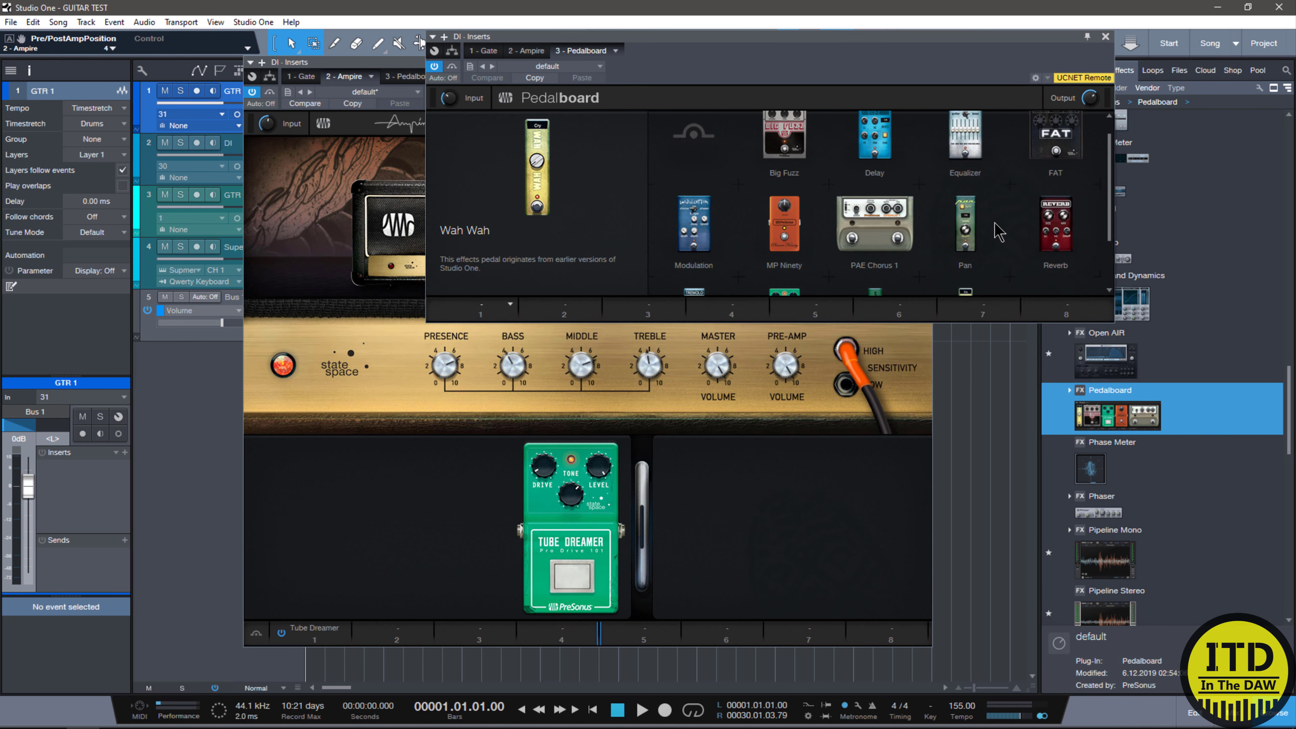
left_click(888, 250)
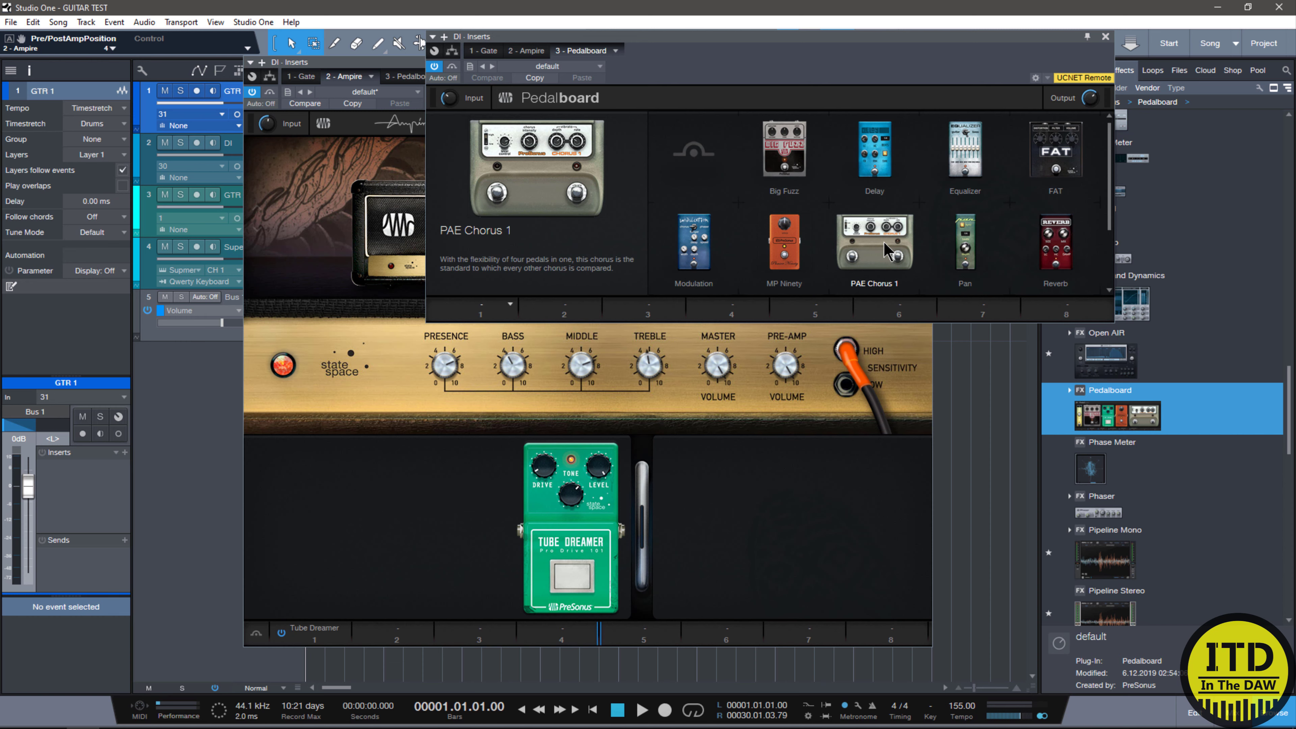
scroll(883, 242, "down", 1)
scroll(883, 242, "up", 1)
scroll(884, 242, "up", 1)
scroll(884, 242, "down", 3)
left_click(434, 66)
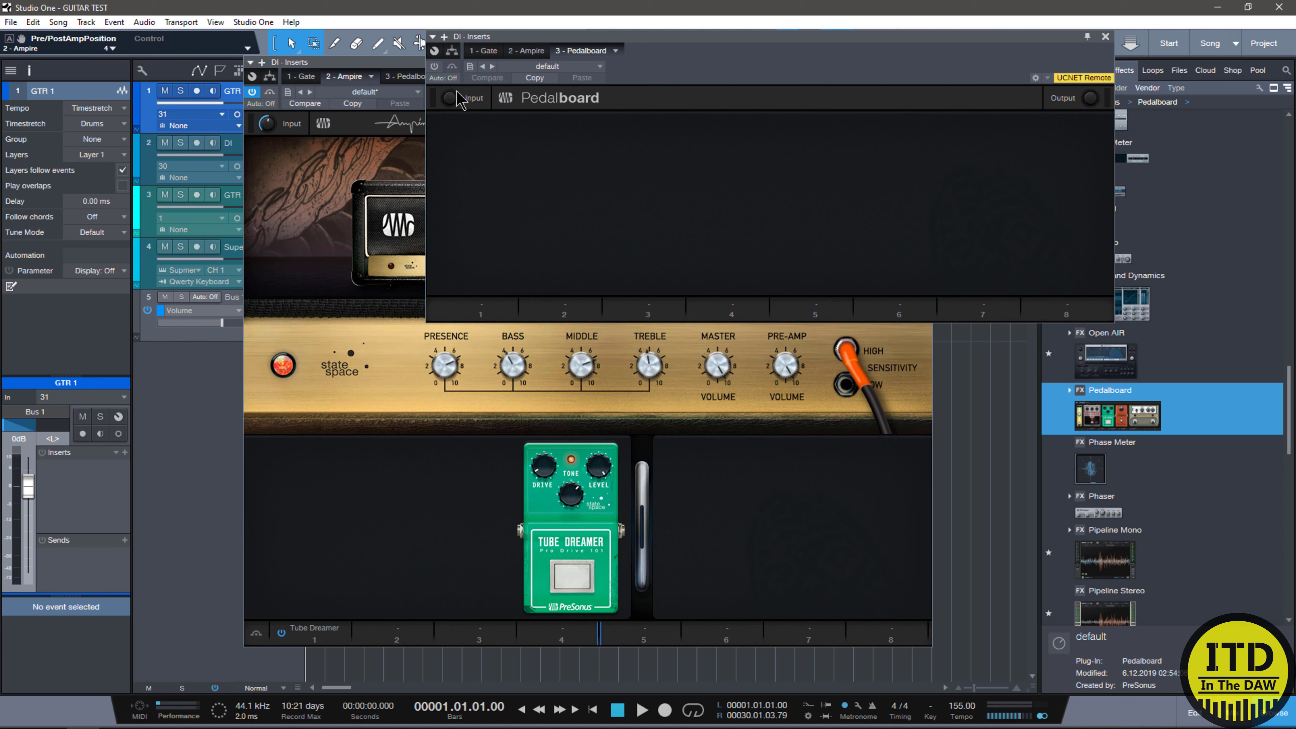
Step: Play the GTR 1 and DI recordings to compare the real amp with Ampire, moving the plug-in window clear of the tracks
mouse_move(459, 99)
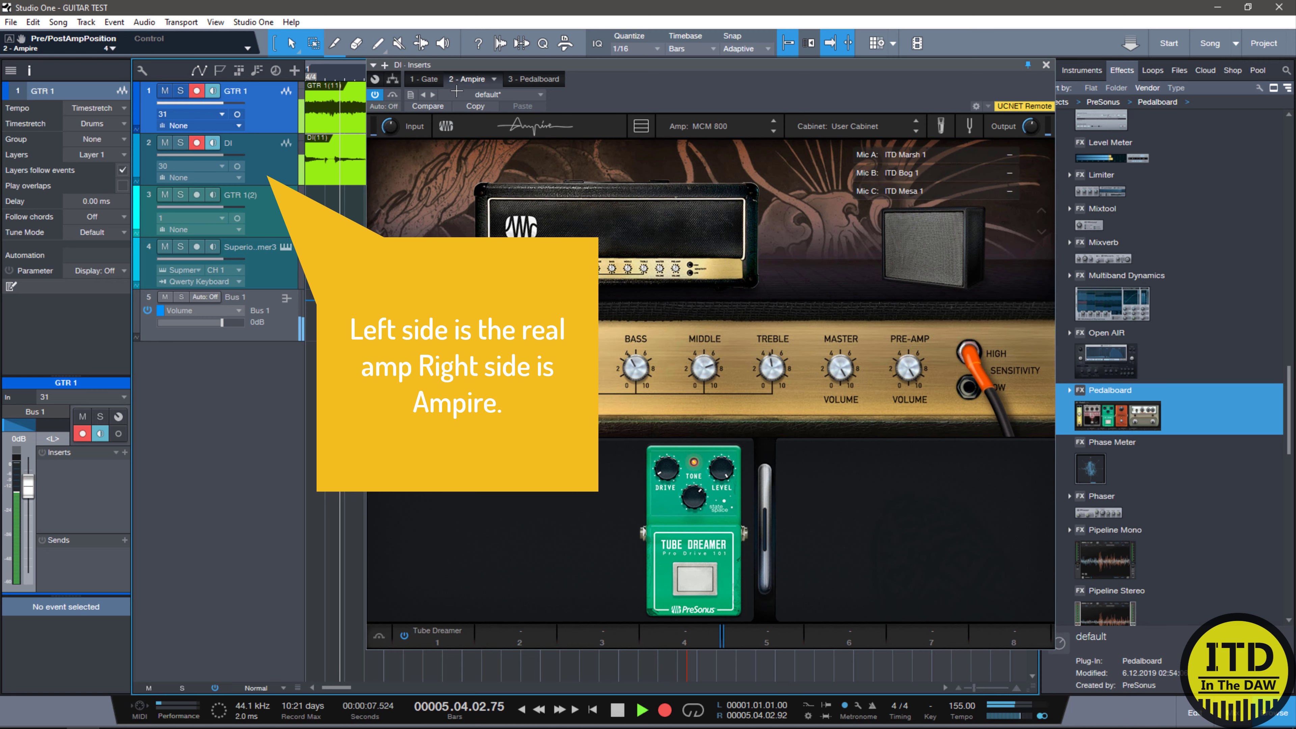
key("space")
left_click_drag(573, 61, 841, 229)
key("space")
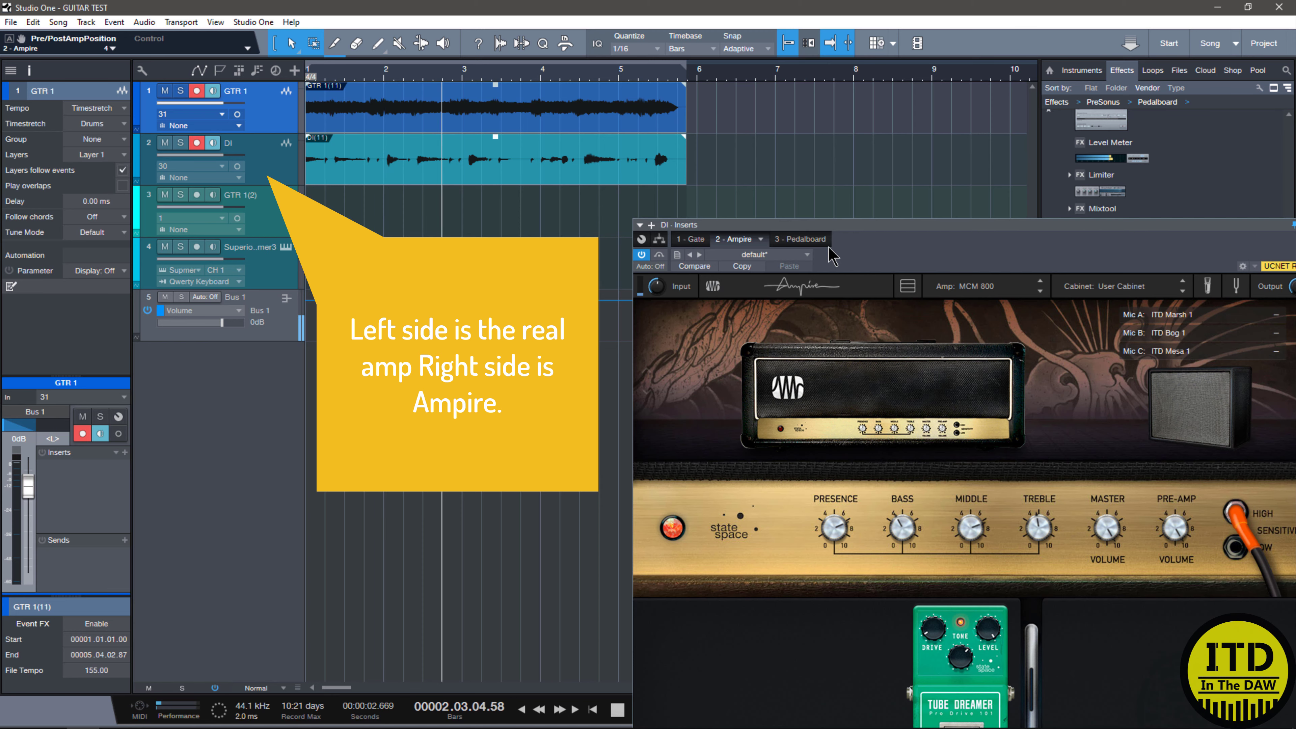
left_click_drag(877, 221, 706, 225)
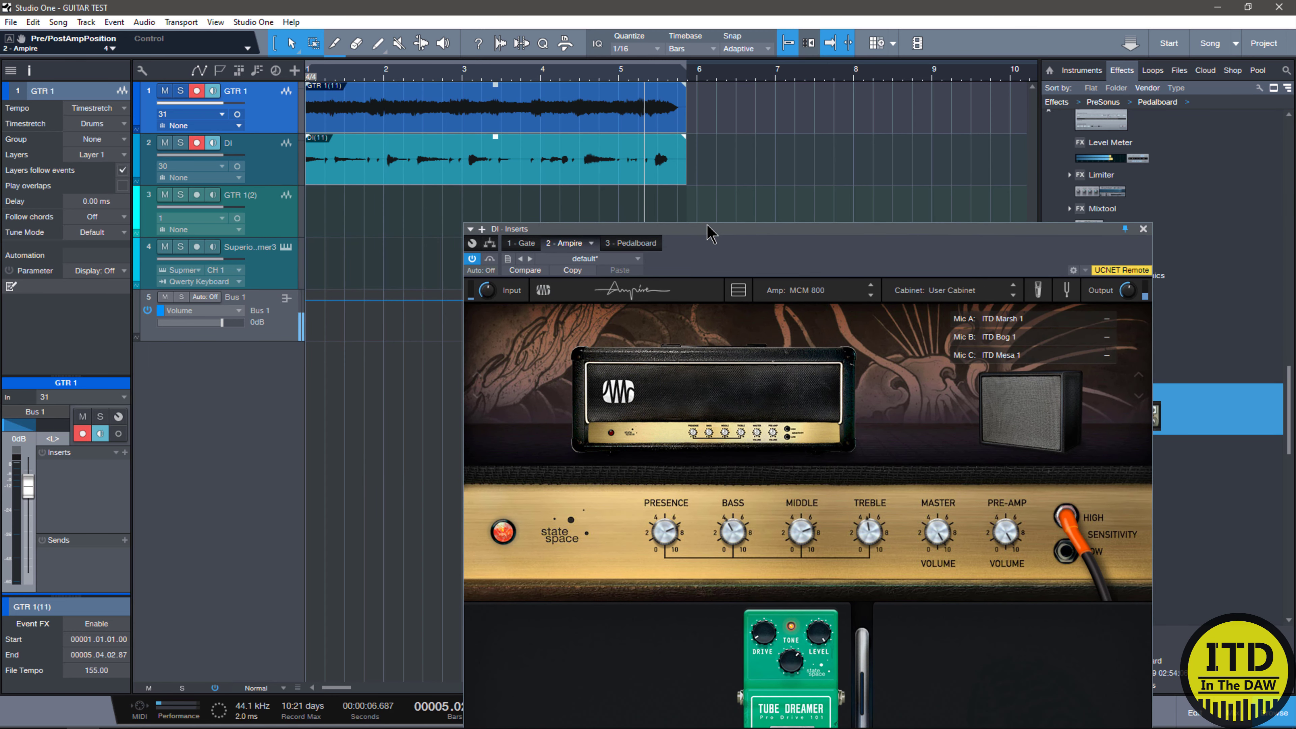
key("space")
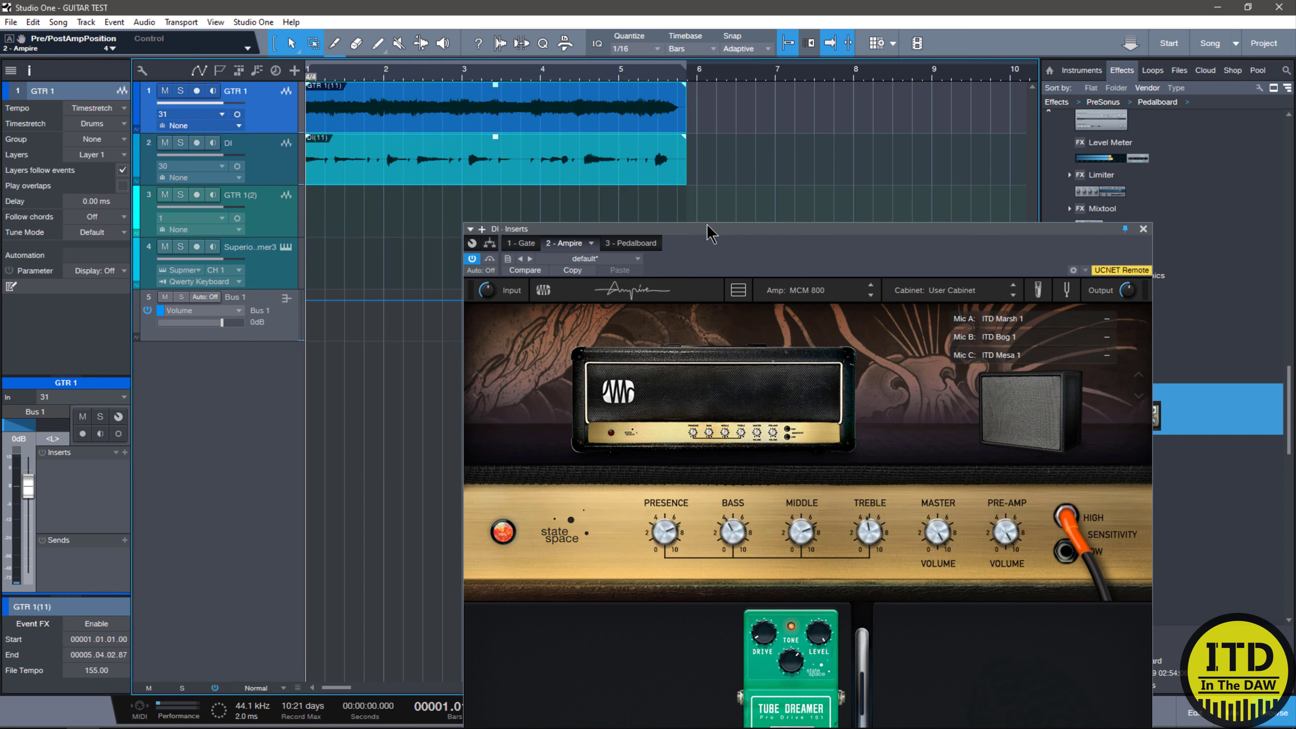